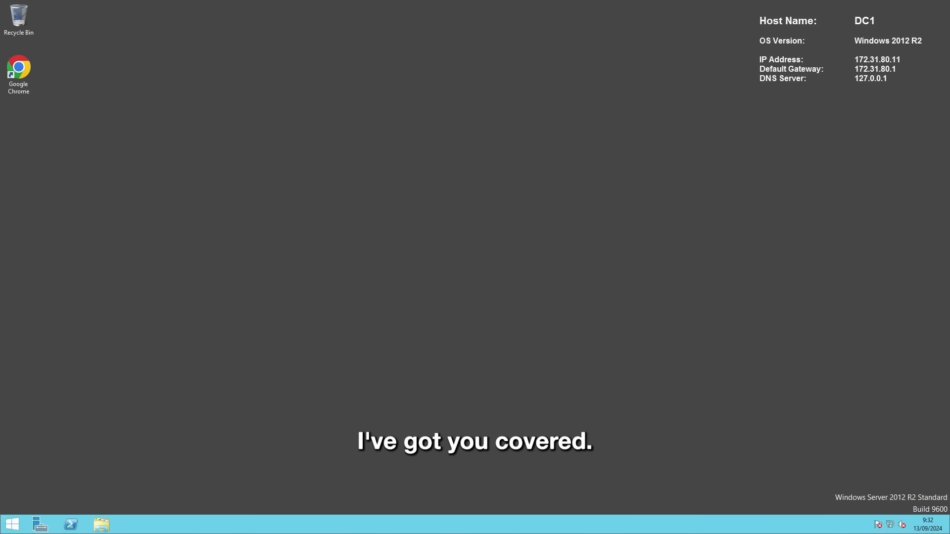
- Open the mylemans.online 'Migrating to a New Domain Controller' post in Chrome and copy its Get-ADForest | fl Name,ForestMode command
double_click(20, 69)
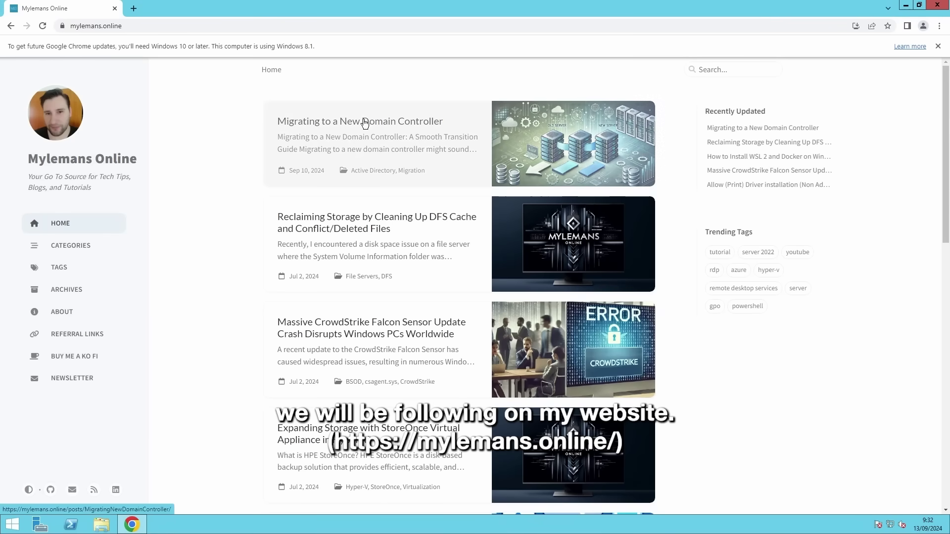
left_click(365, 122)
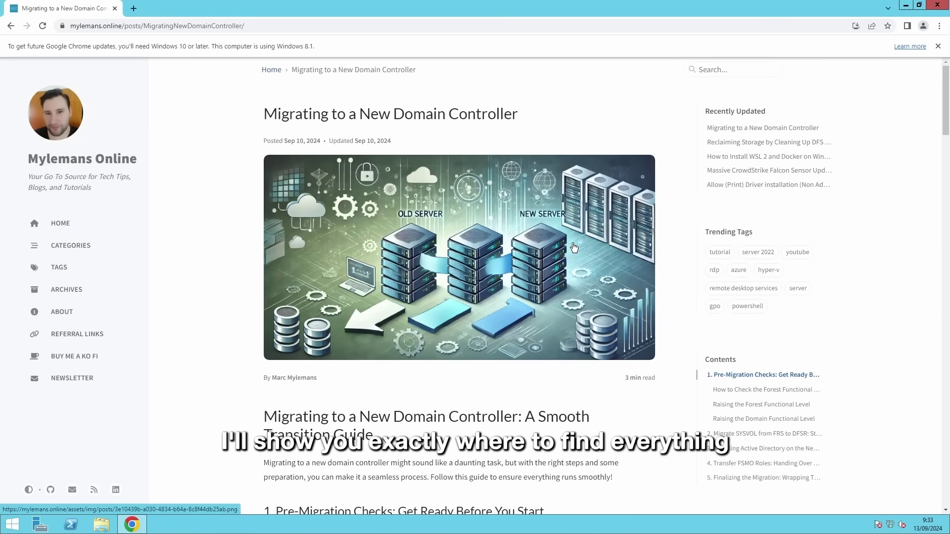
scroll(373, 309, "down", 2)
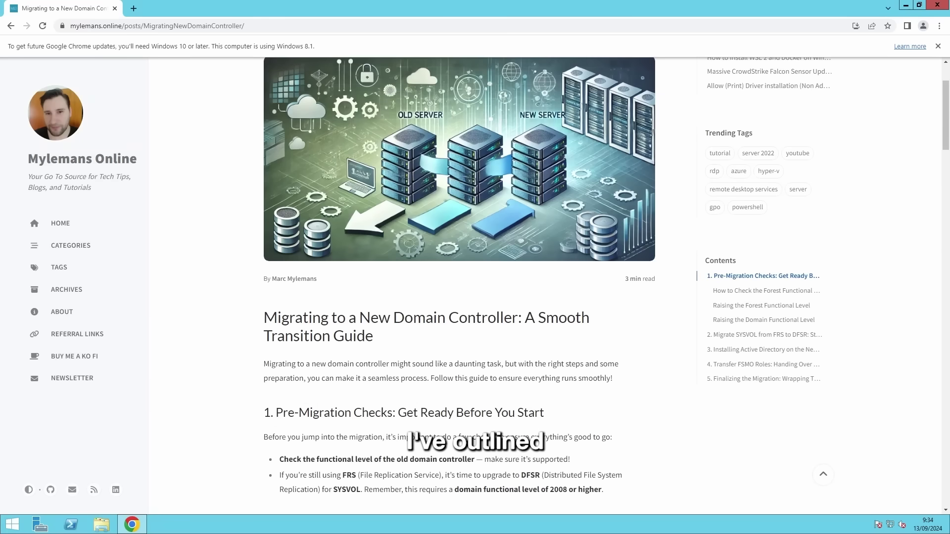
scroll(483, 356, "down", 2)
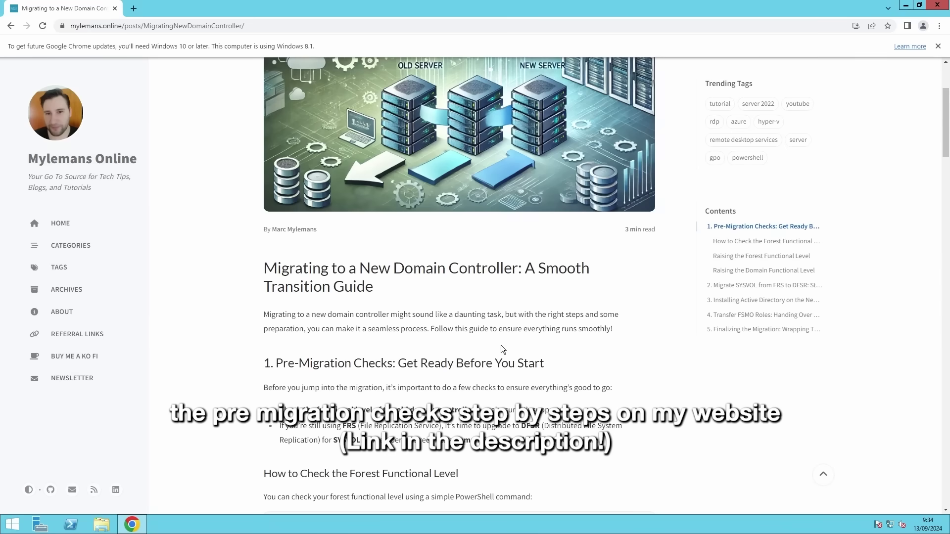
scroll(501, 345, "down", 2)
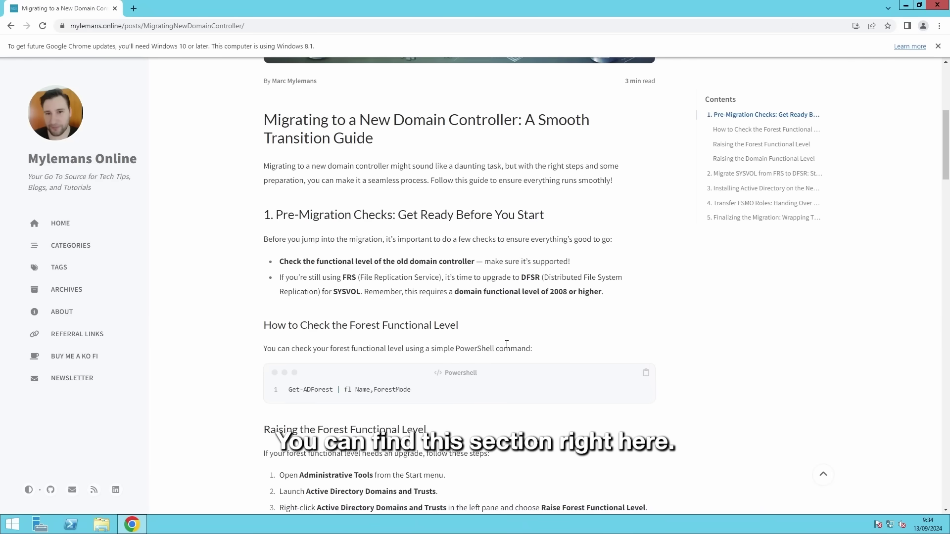
scroll(507, 344, "down", 1)
- Run Get-ADForest | fl Name,ForestMode in an administrator PowerShell; the forest mode is Windows2008Forest
scroll(506, 343, "down", 1)
left_click(645, 273)
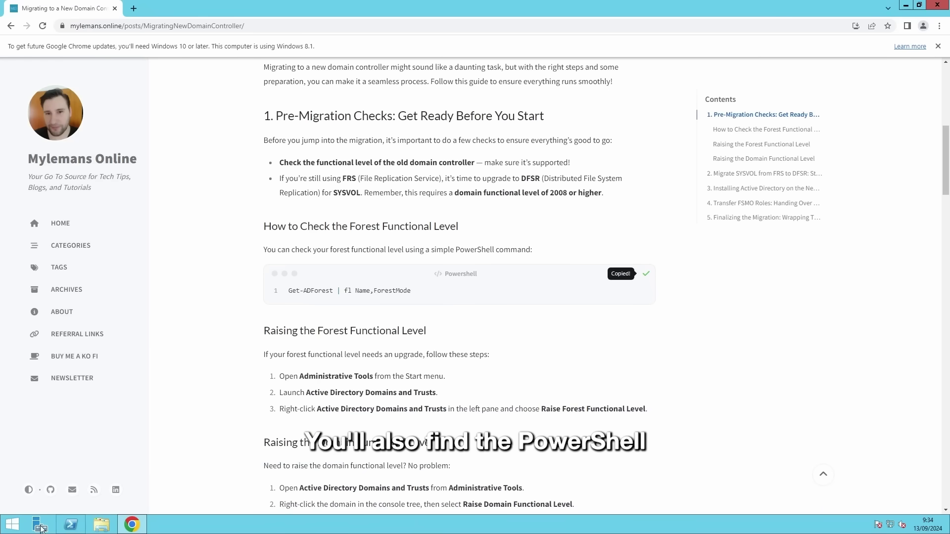
right_click(71, 525)
left_click(89, 484)
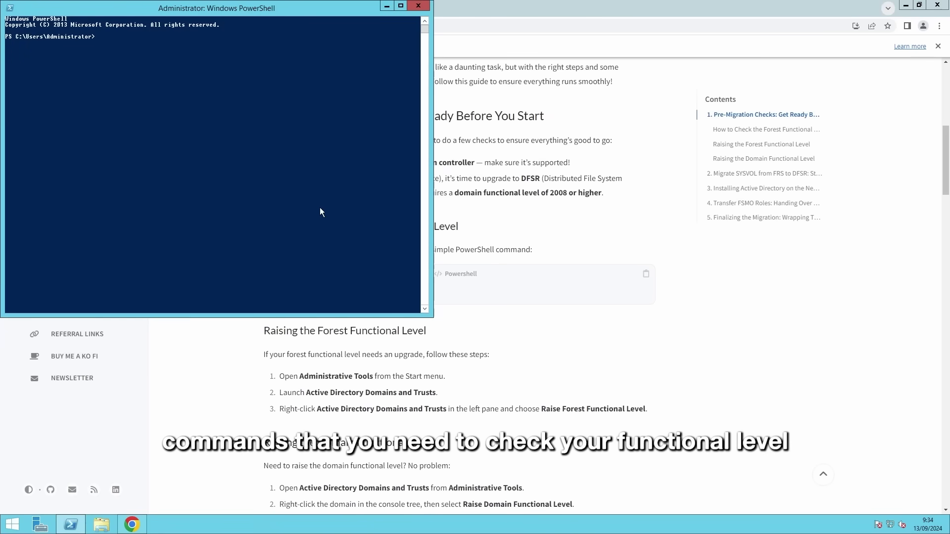
right_click(287, 183)
left_click_drag(39, 61, 141, 61)
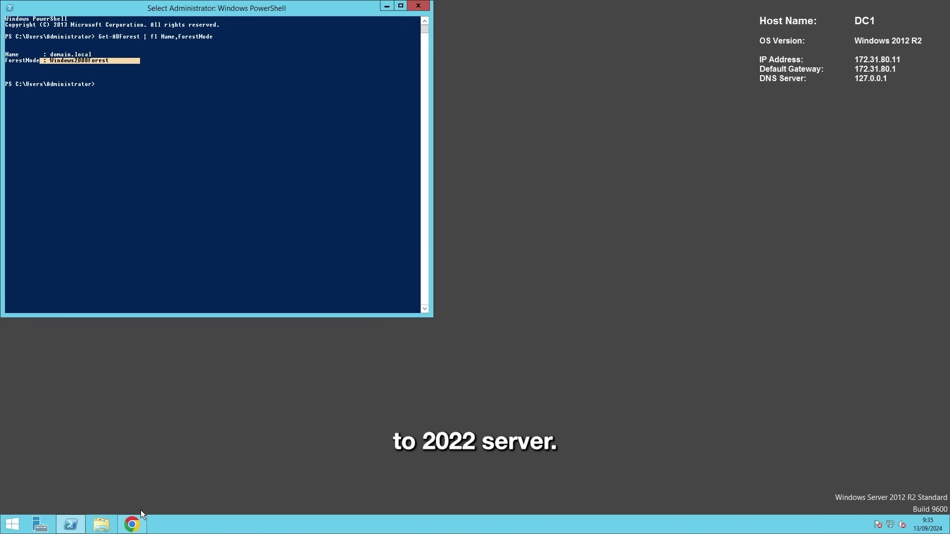
mouse_move(140, 515)
left_click(136, 488)
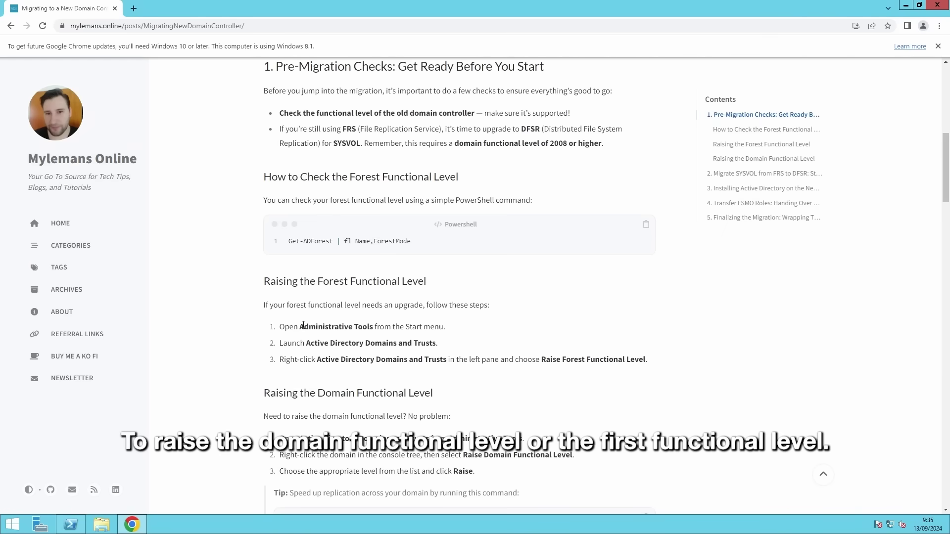
- Launch Active Directory Domains and Trusts from the Administrative Tools
left_click_drag(303, 325, 370, 327)
left_click(11, 526)
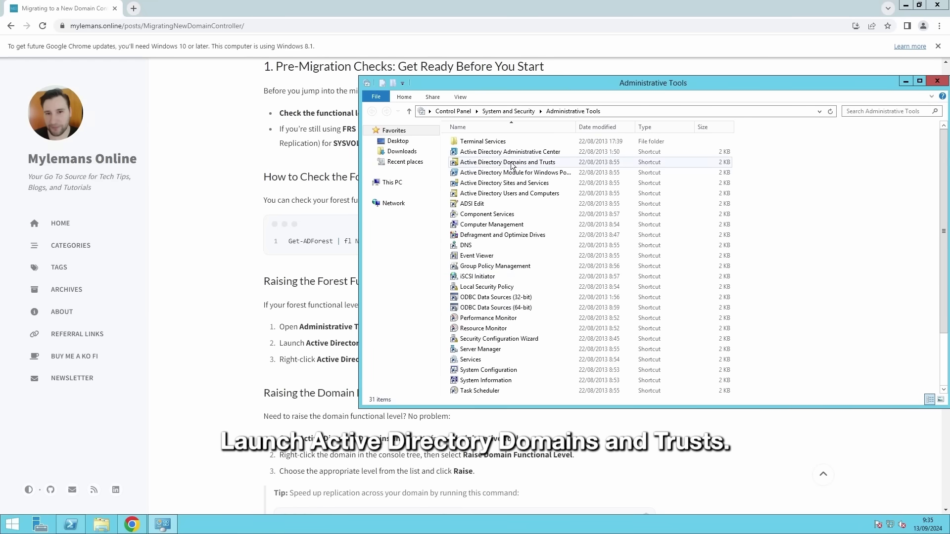
left_click(511, 163)
double_click(511, 164)
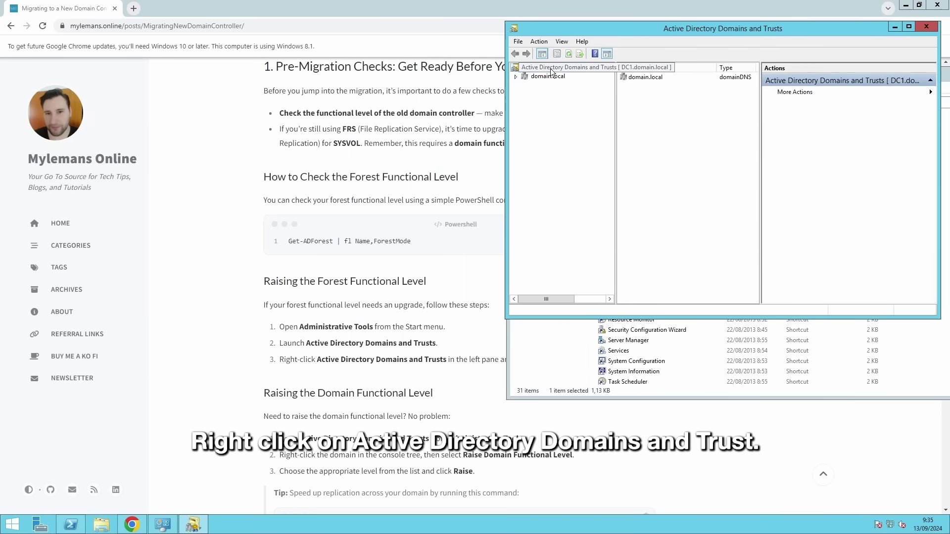
- Raise the forest functional level to Windows Server 2012 R2 and confirm the irreversible change
right_click(551, 70)
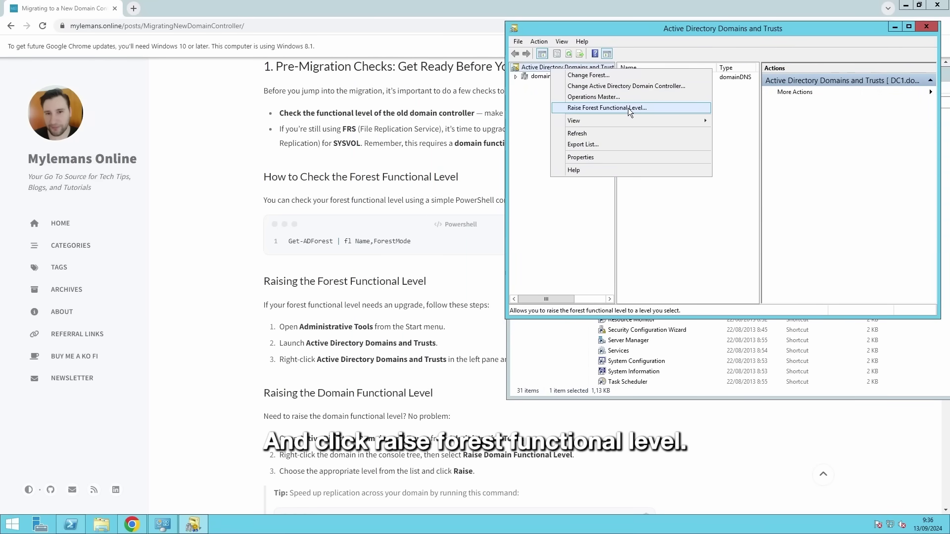
left_click(627, 108)
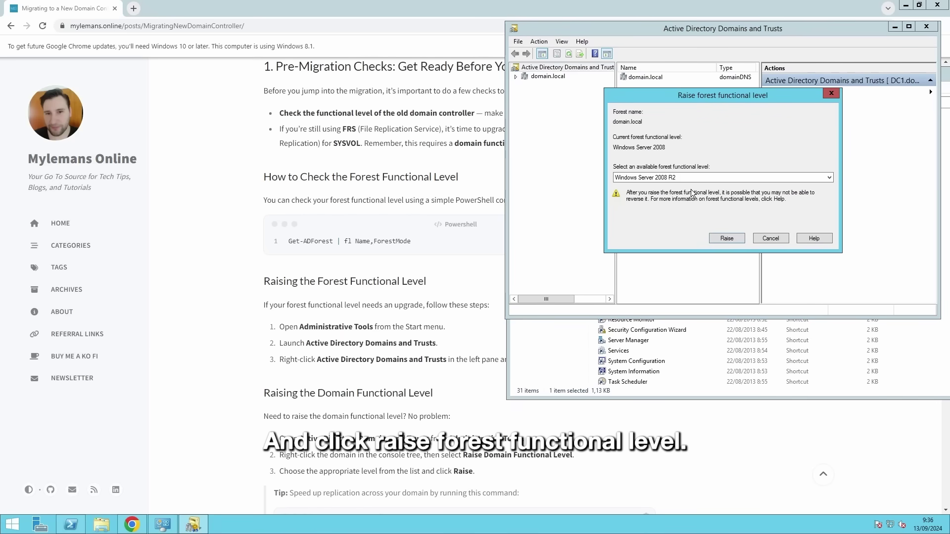
left_click(668, 177)
left_click(675, 199)
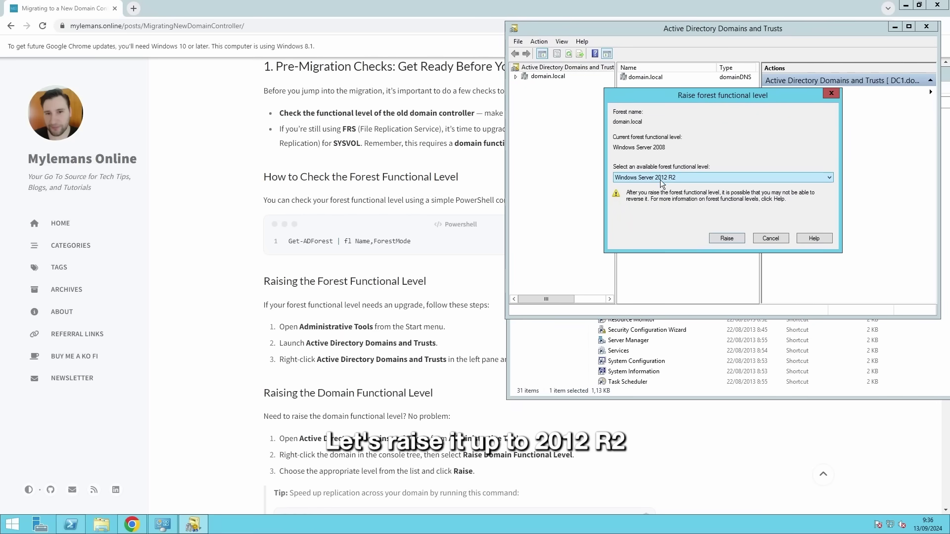
left_click(724, 240)
left_click(751, 200)
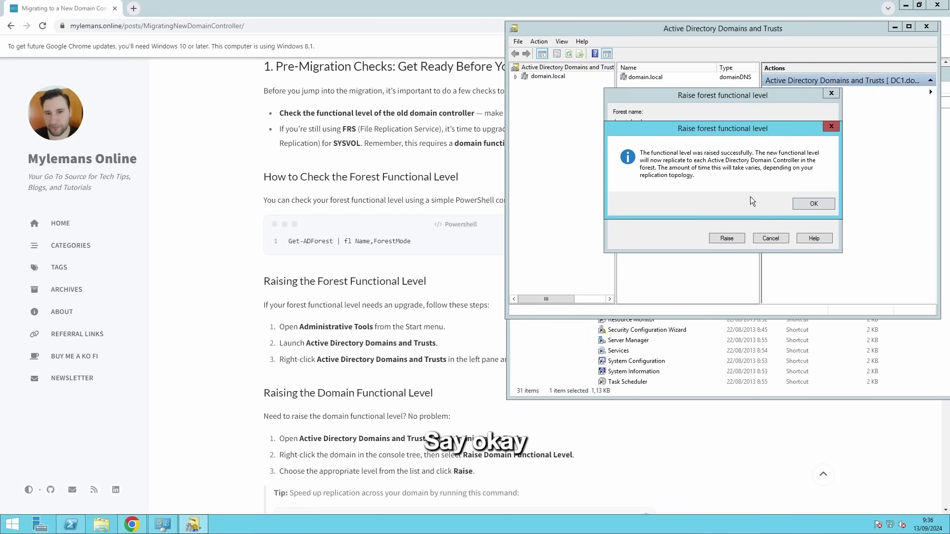
left_click(814, 203)
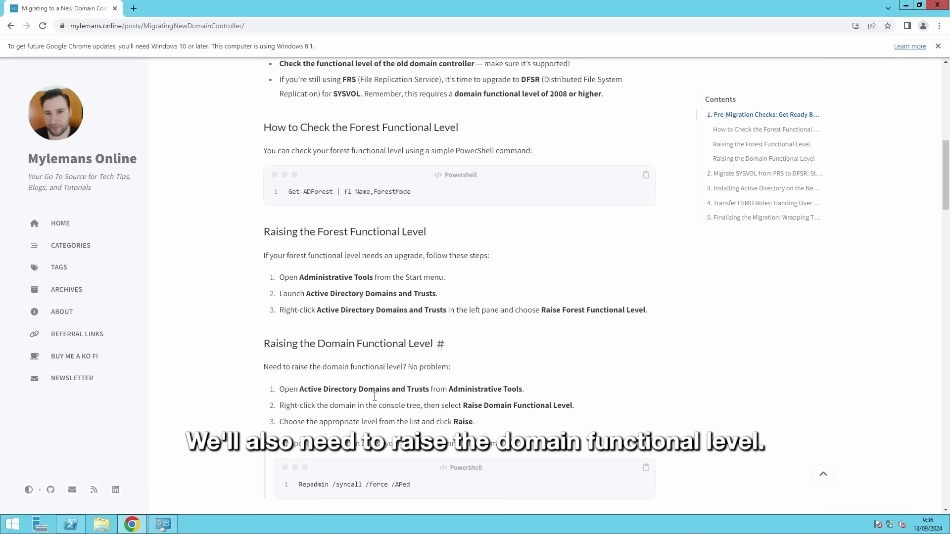
scroll(319, 299, "down", 1)
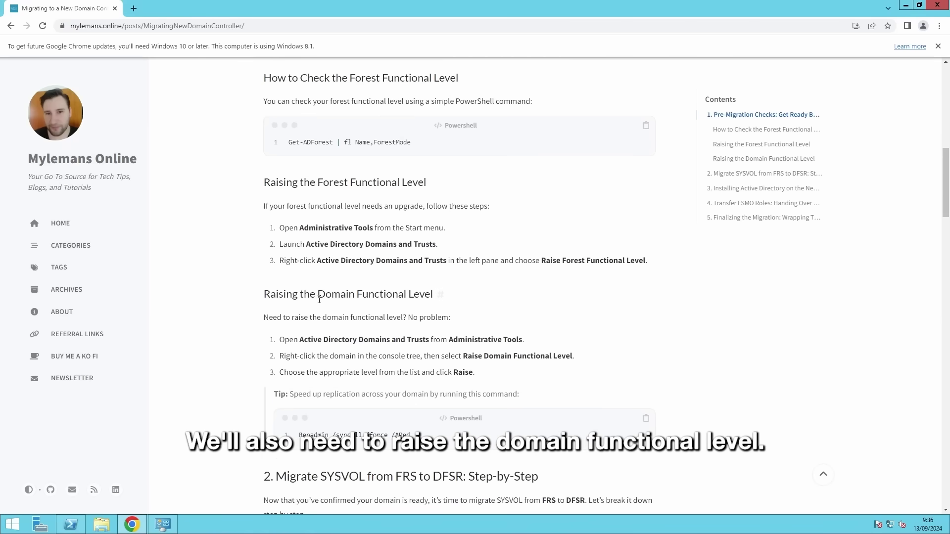
left_click_drag(319, 300, 435, 295)
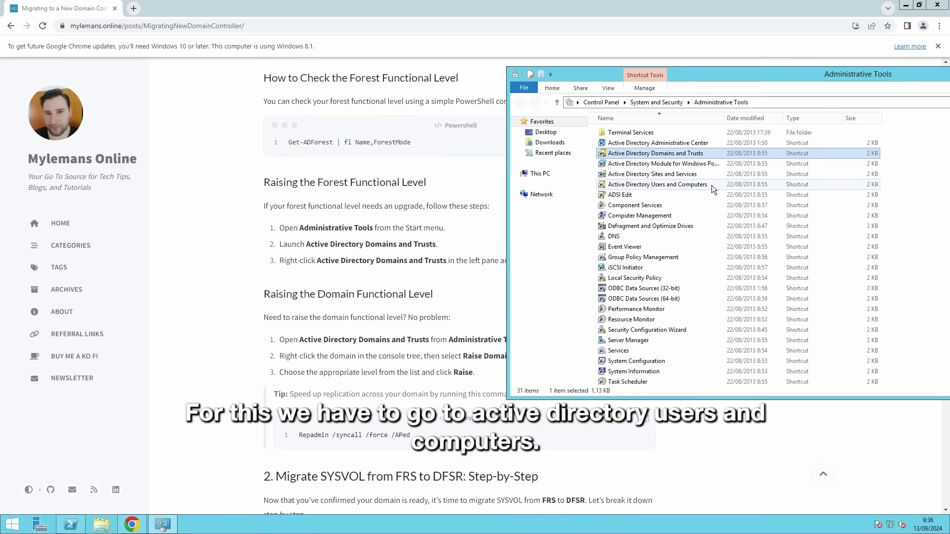
left_click(670, 184)
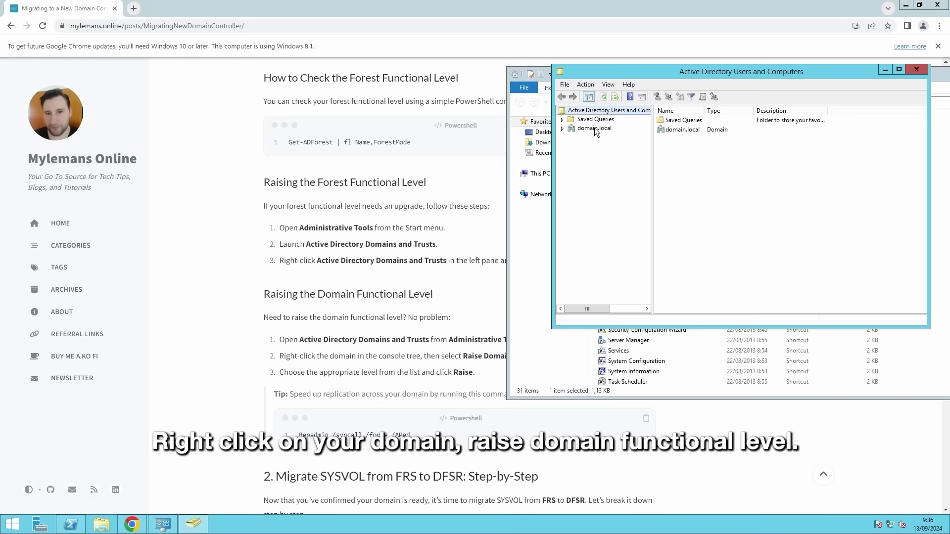
right_click(595, 128)
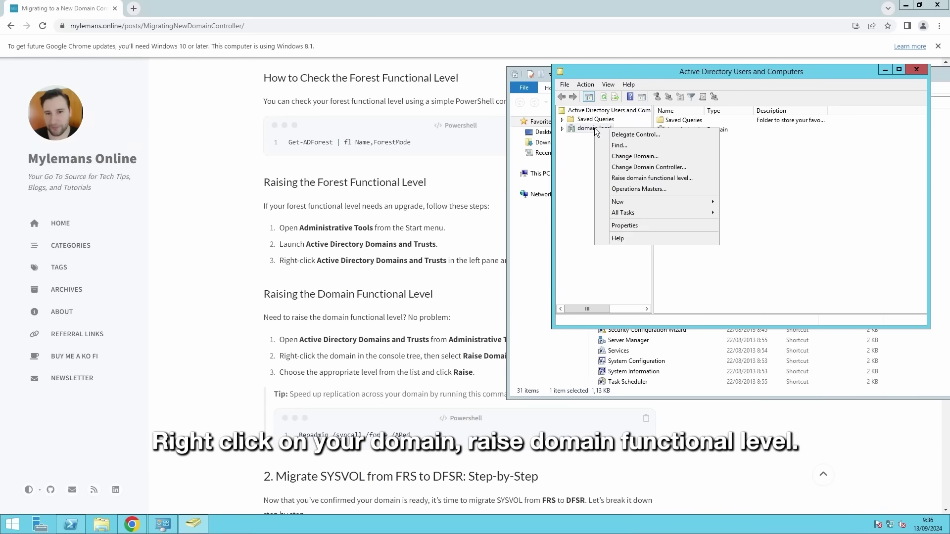
left_click(638, 179)
left_click_drag(579, 139, 626, 140)
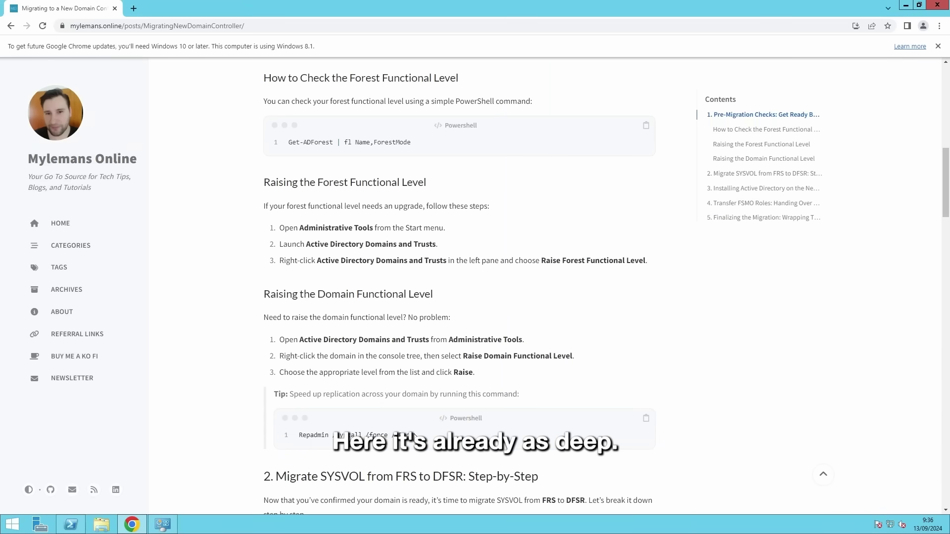
left_click_drag(413, 436, 300, 435)
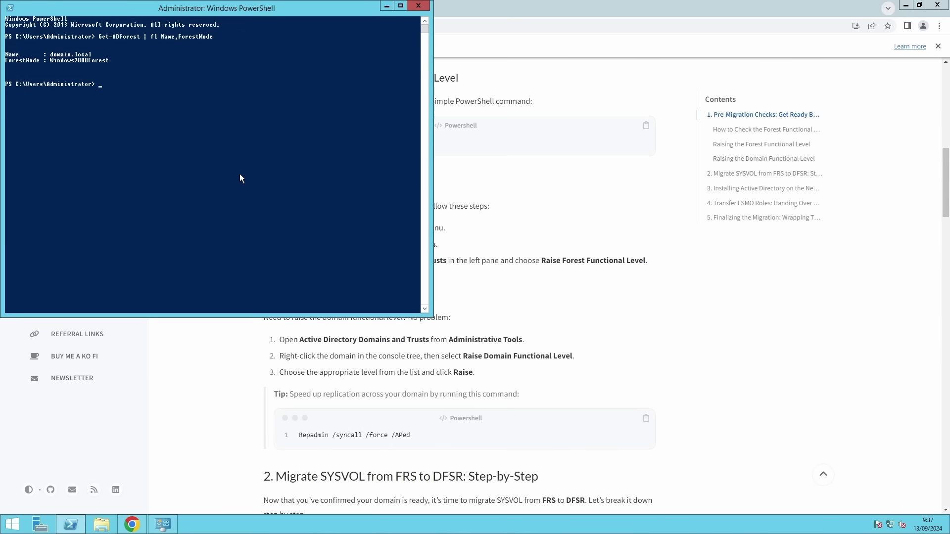
- Run Repadmin /syncall /force /APed and verify SyncAll terminated with no errors
right_click(239, 173)
key("Return")
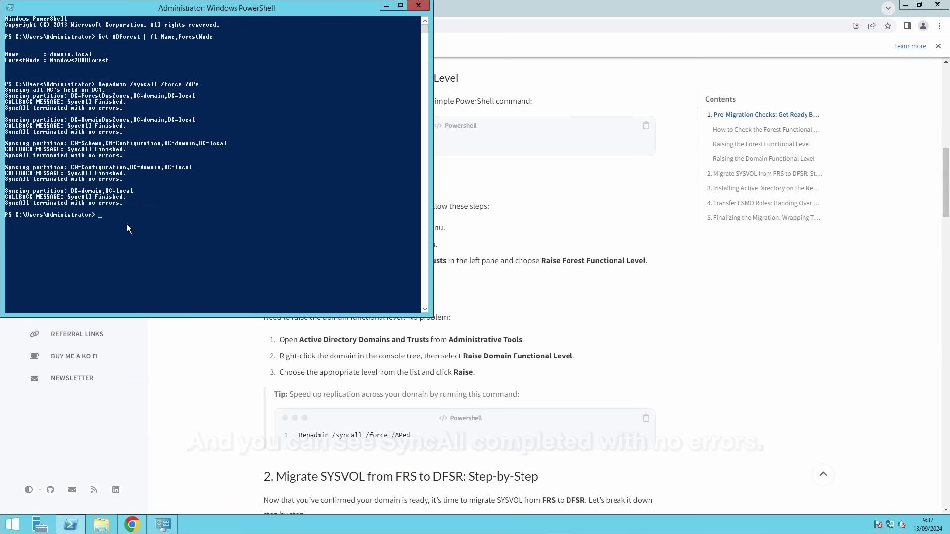
left_click(121, 205)
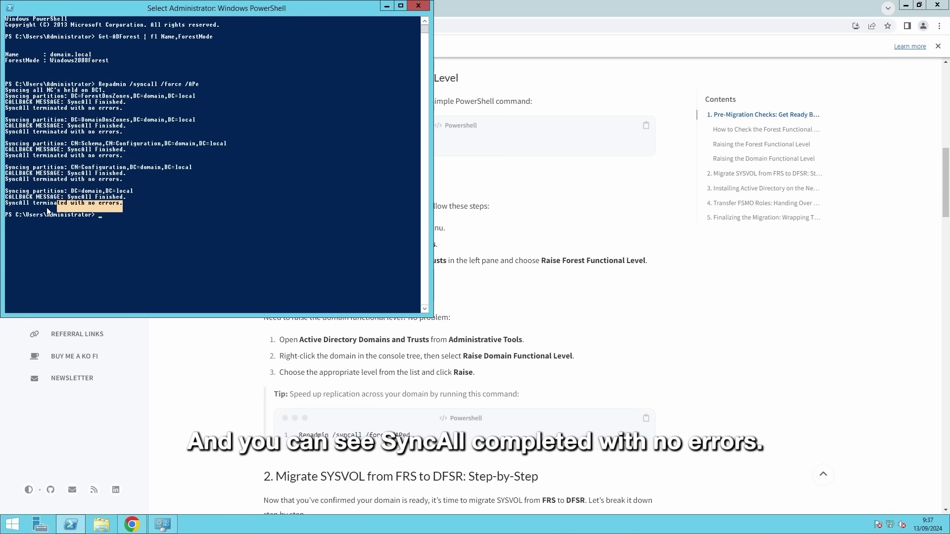
left_click(553, 405)
scroll(554, 406, "down", 5)
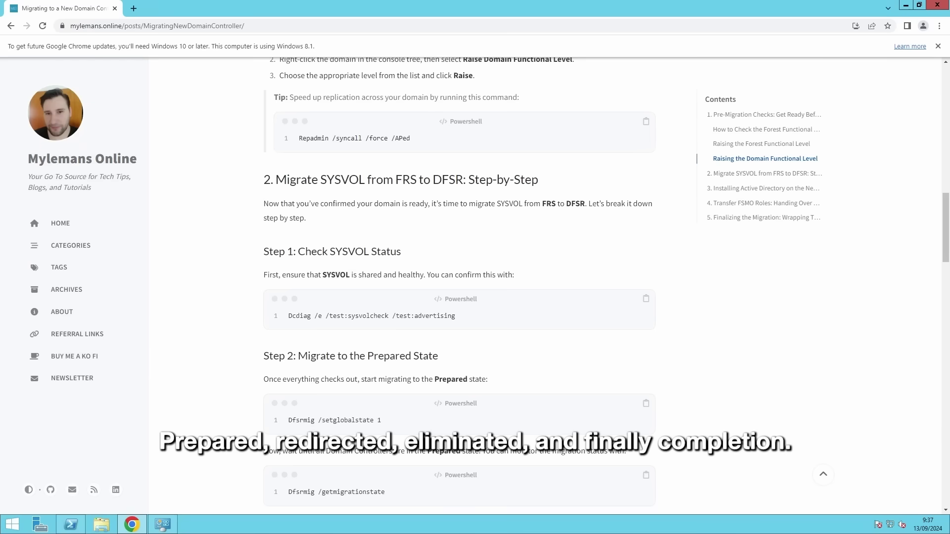
- Run Dcdiag /e /test:sysvolcheck /test:advertising and confirm DC1 passes connectivity and Advertising tests
left_click(646, 301)
left_click(70, 525)
right_click(150, 216)
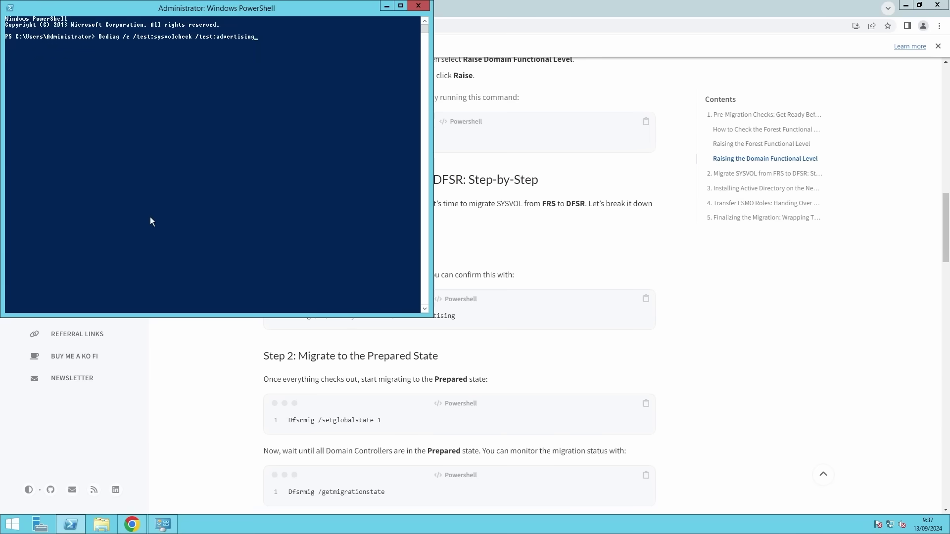
key("Return")
left_click_drag(127, 120, 225, 121)
left_click_drag(127, 155, 213, 156)
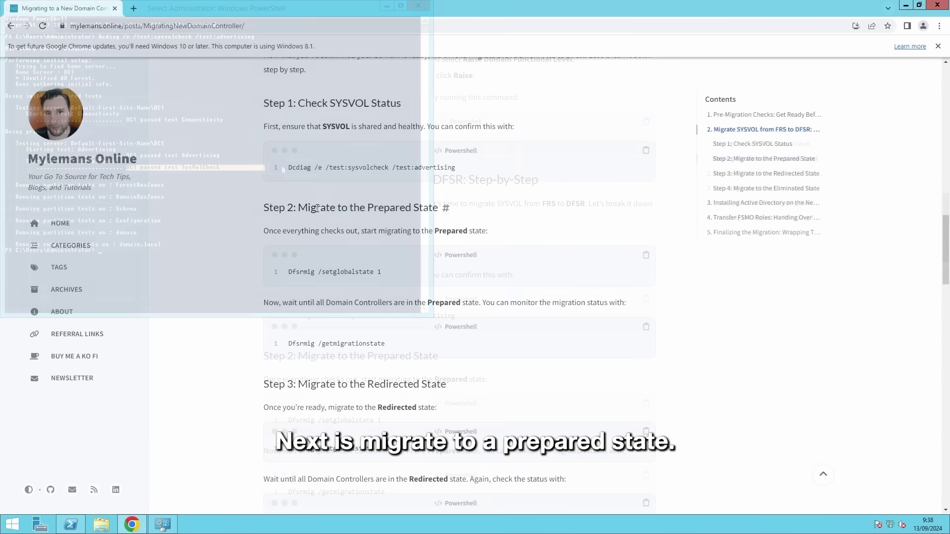
left_click_drag(316, 207, 384, 207)
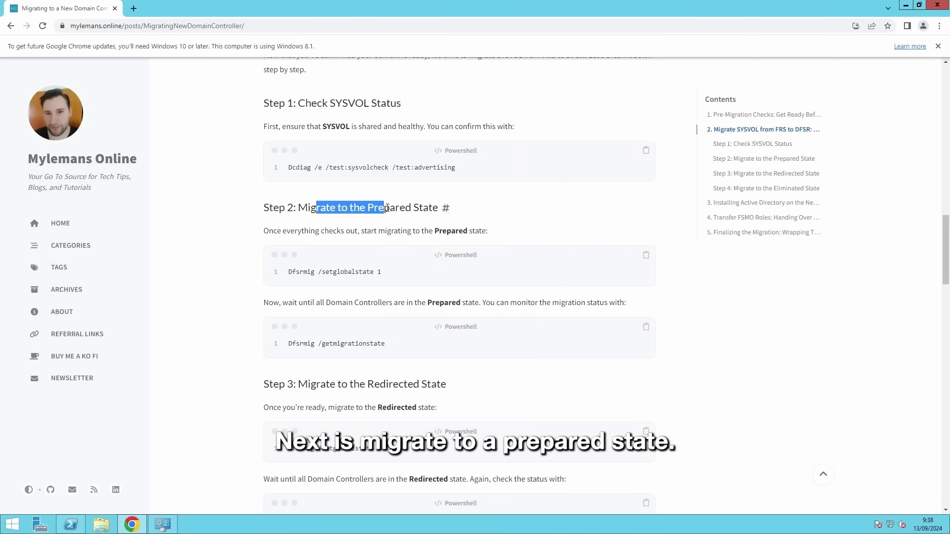
- Run Dfsrmig /setglobalstate 1 and read that the current DFSR global state is already Eliminated
left_click(645, 255)
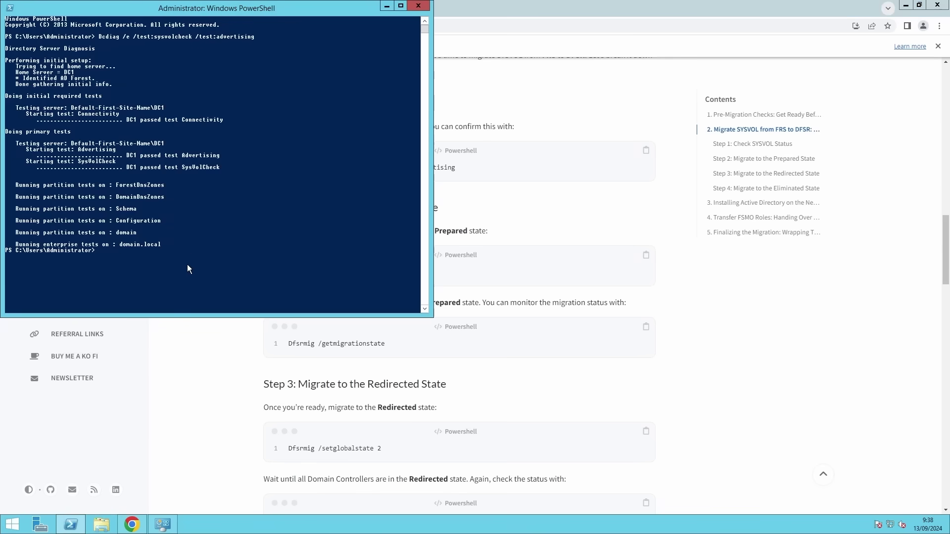
right_click(187, 264)
key("Return")
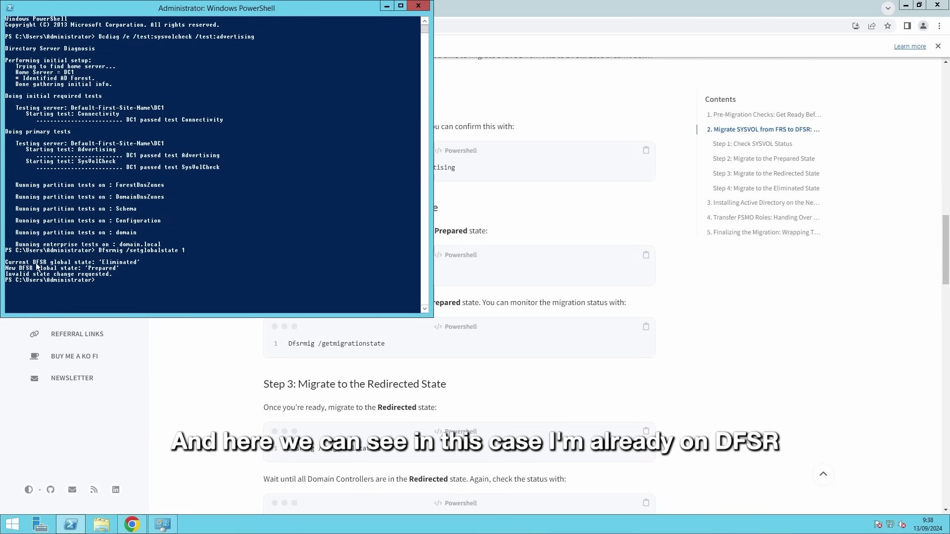
left_click_drag(6, 262, 137, 276)
left_click(128, 280)
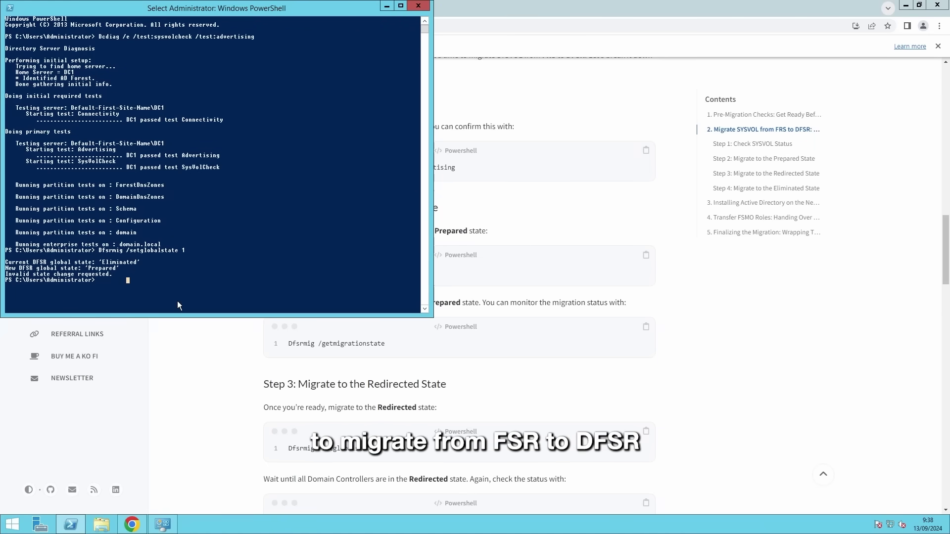
scroll(203, 393, "down", 1)
left_click(203, 394)
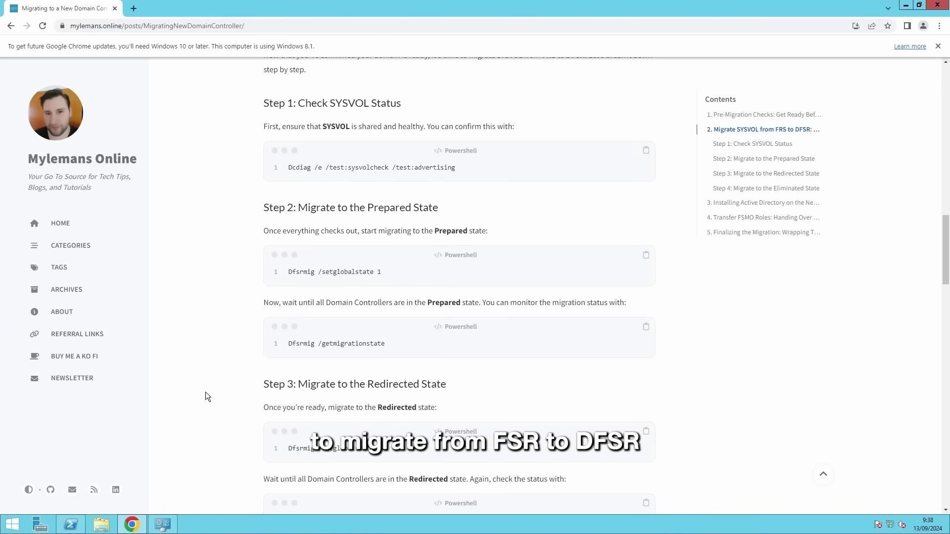
- Check Dfsrmig /getmigrationstate output showing every domain controller in the Eliminated state
left_click(162, 475)
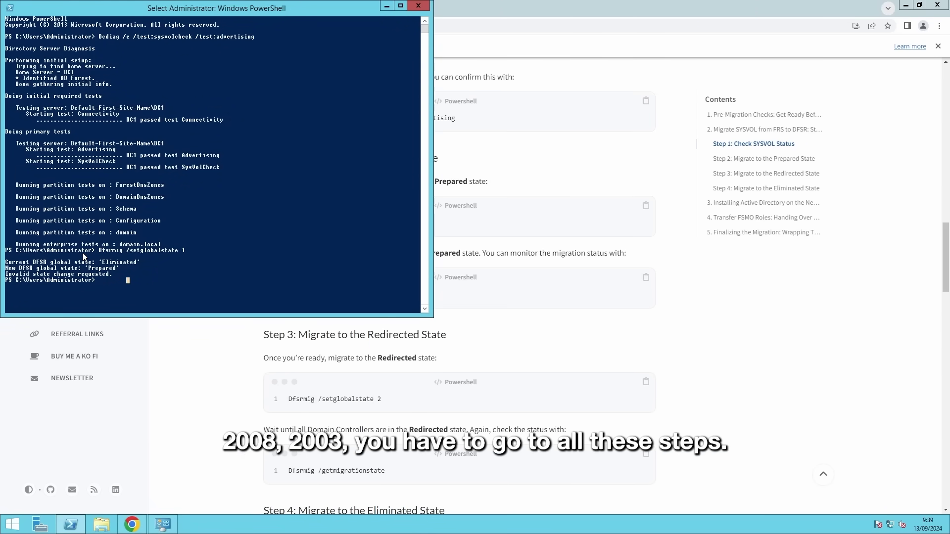
left_click(224, 415)
scroll(225, 415, "down", 2)
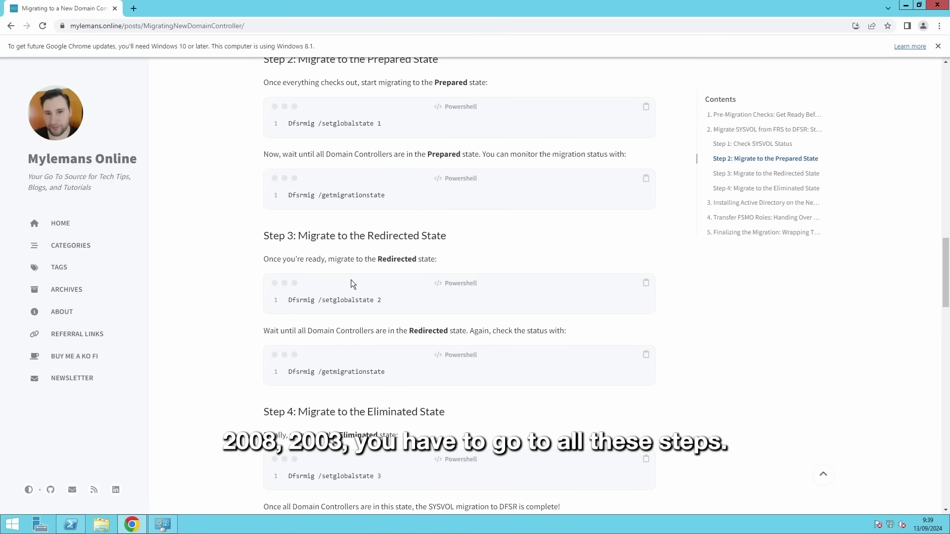
left_click_drag(385, 123, 323, 126)
left_click_drag(385, 195, 290, 195)
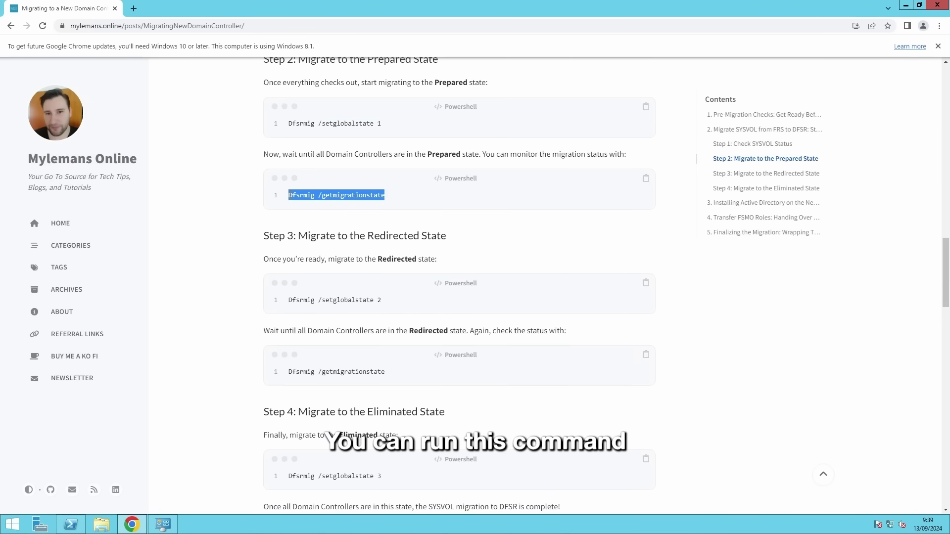
key("alt+Tab")
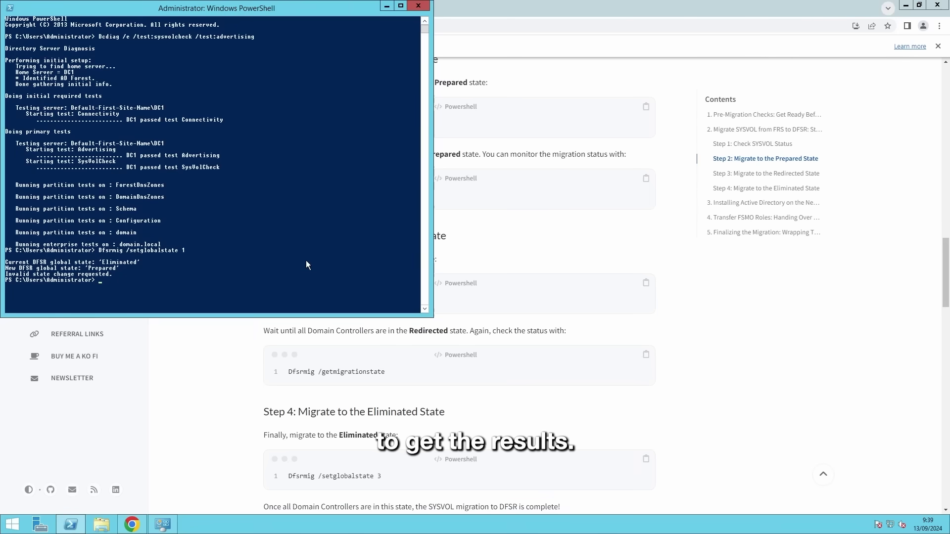
left_click_drag(5, 273, 284, 277)
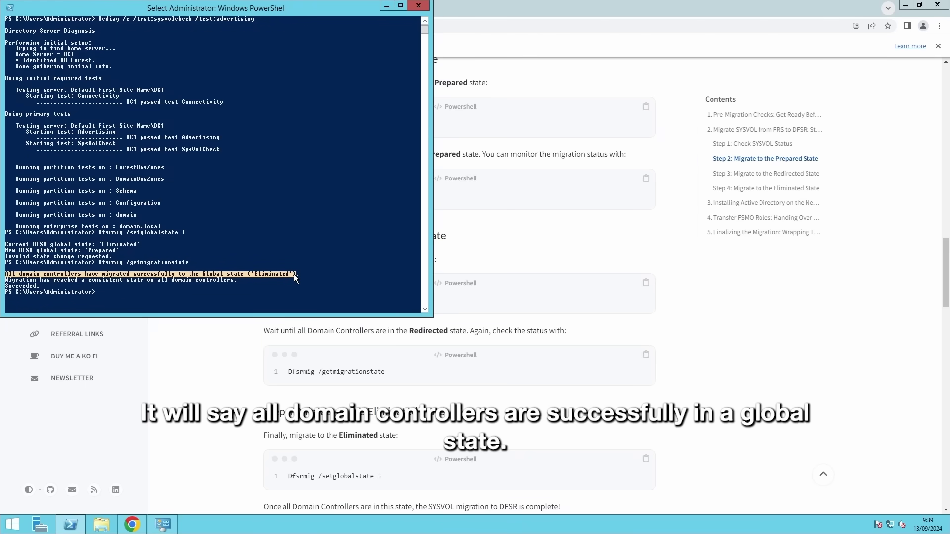
left_click(654, 286)
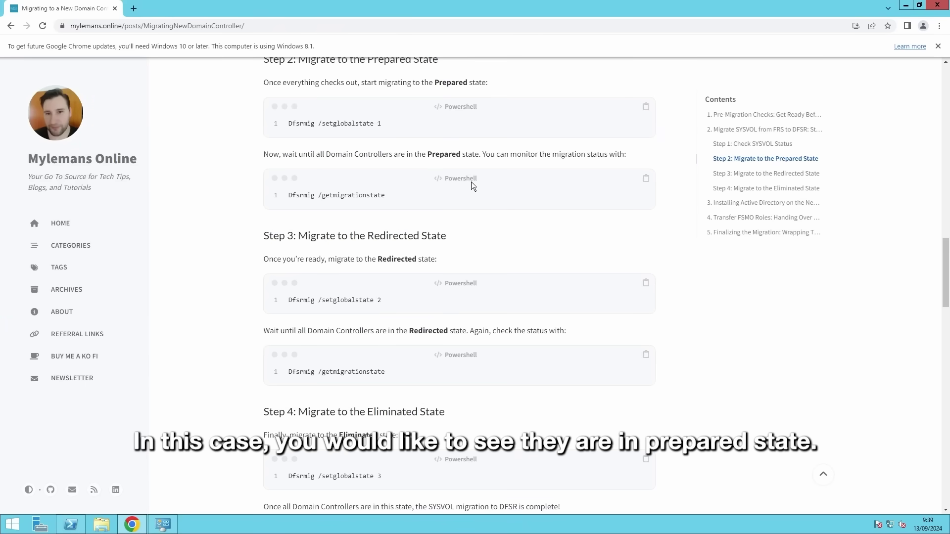
- Review the guide's Step 3 Redirected commands and select Step 4's Dfsrmig /setglobalstate 3 command
left_click_drag(427, 155, 461, 155)
left_click(445, 155)
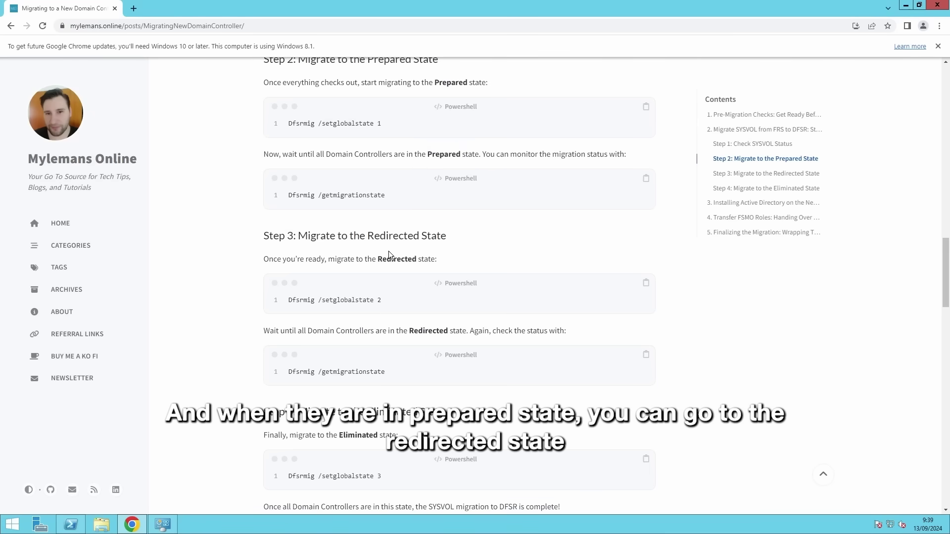
left_click_drag(289, 300, 382, 302)
left_click_drag(384, 372, 290, 374)
left_click_drag(409, 330, 450, 331)
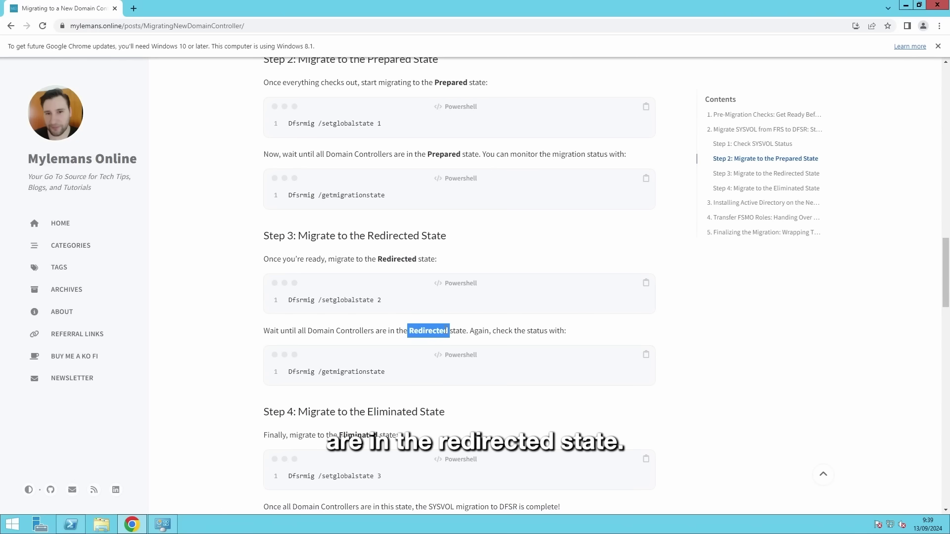
scroll(399, 263, "down", 3)
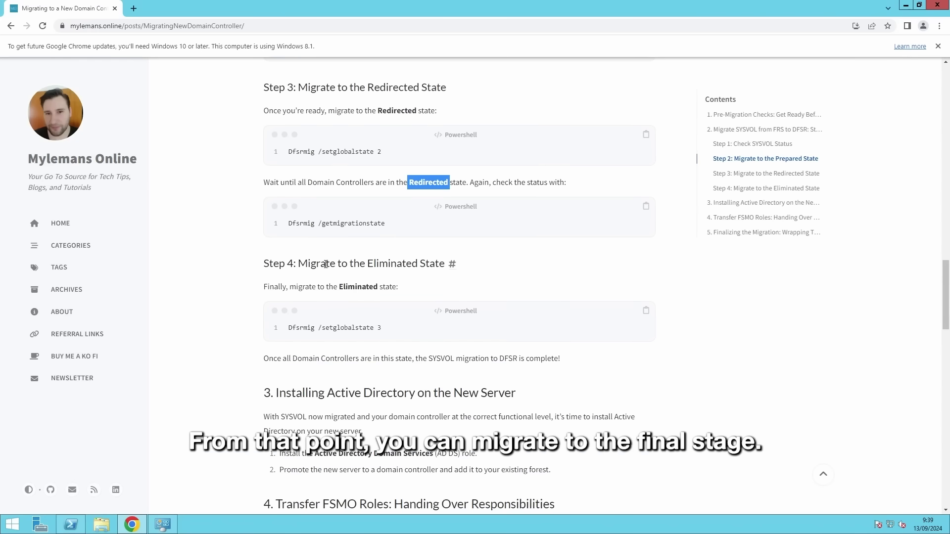
left_click(450, 263)
left_click(71, 525)
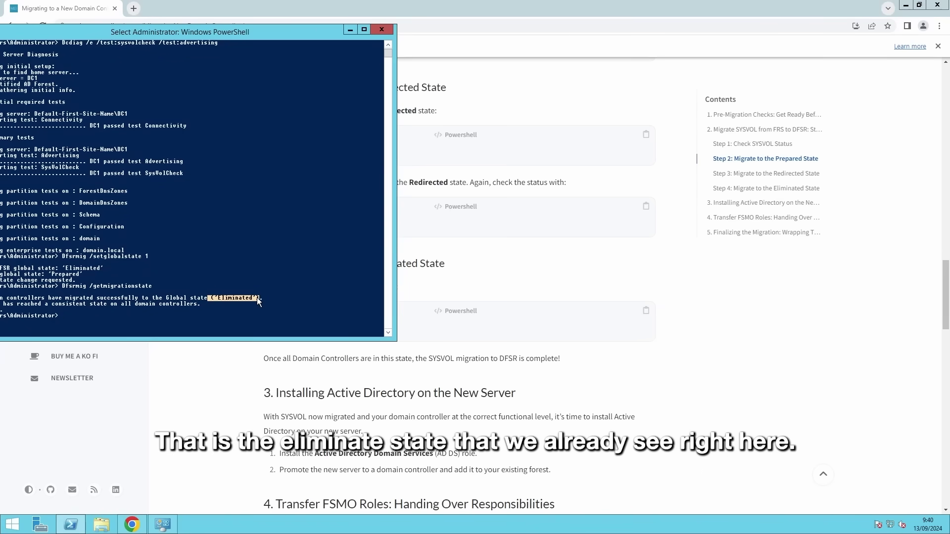
left_click(478, 287)
left_click_drag(381, 327, 289, 328)
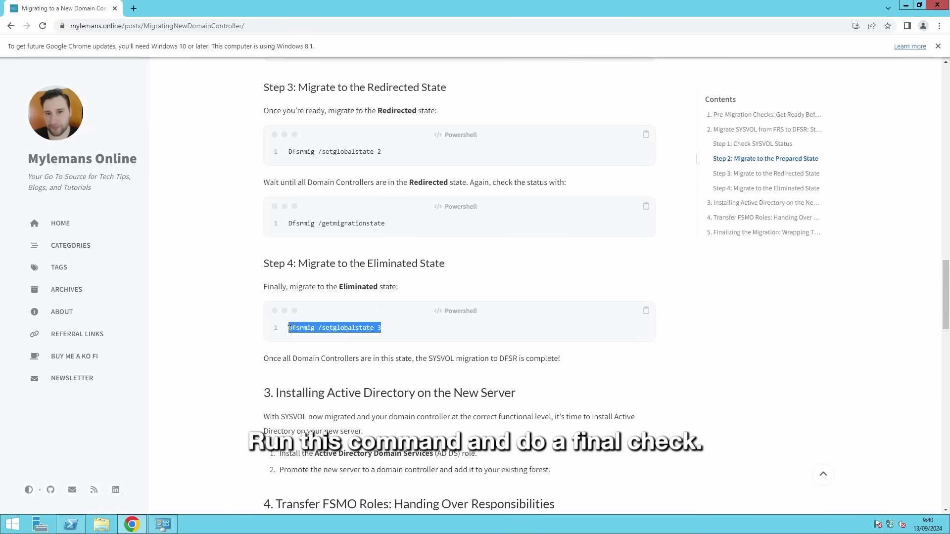
- Clear the selection on the article's Step 4 command before moving to DC2
left_click(289, 329)
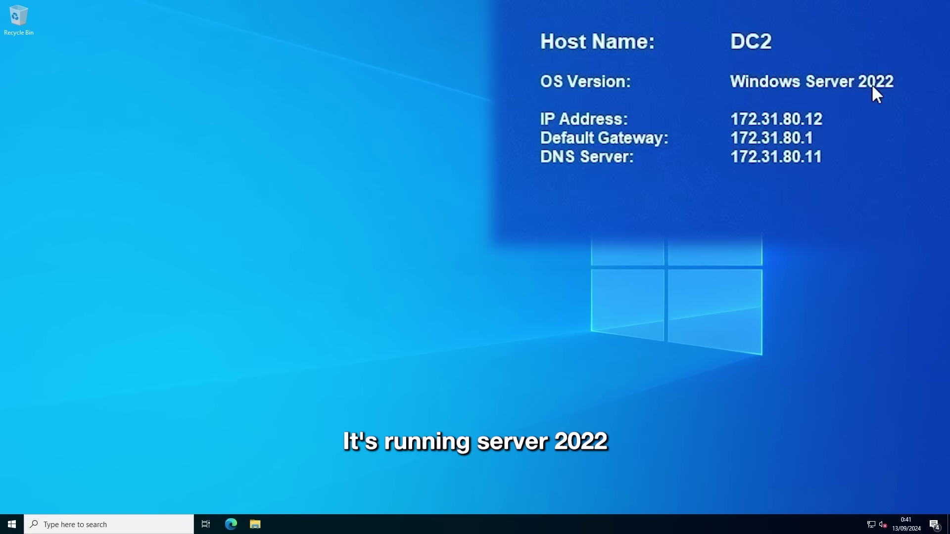
- Launch Edge on DC2 and load the mylemans.online migration article at 'Installing Active Directory on the New Server'
left_click(12, 525)
left_click(383, 384)
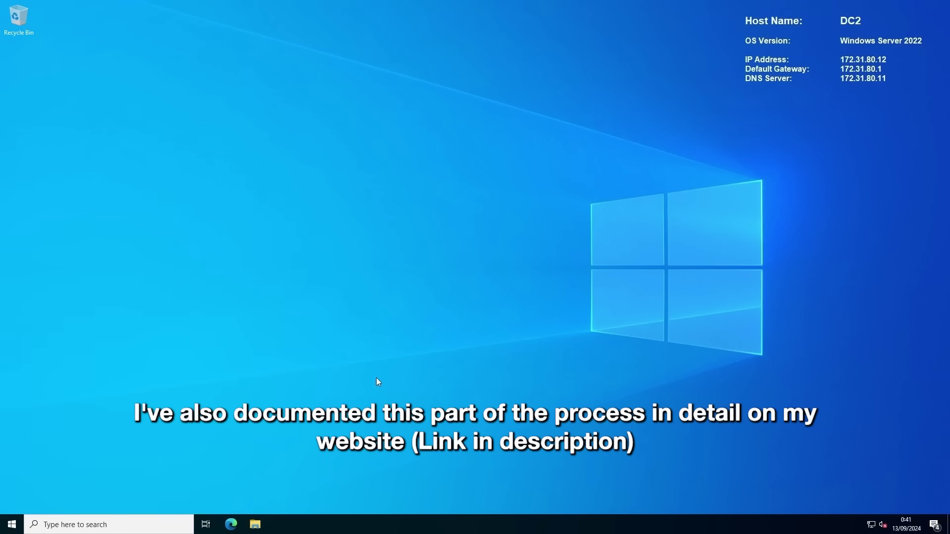
left_click(231, 525)
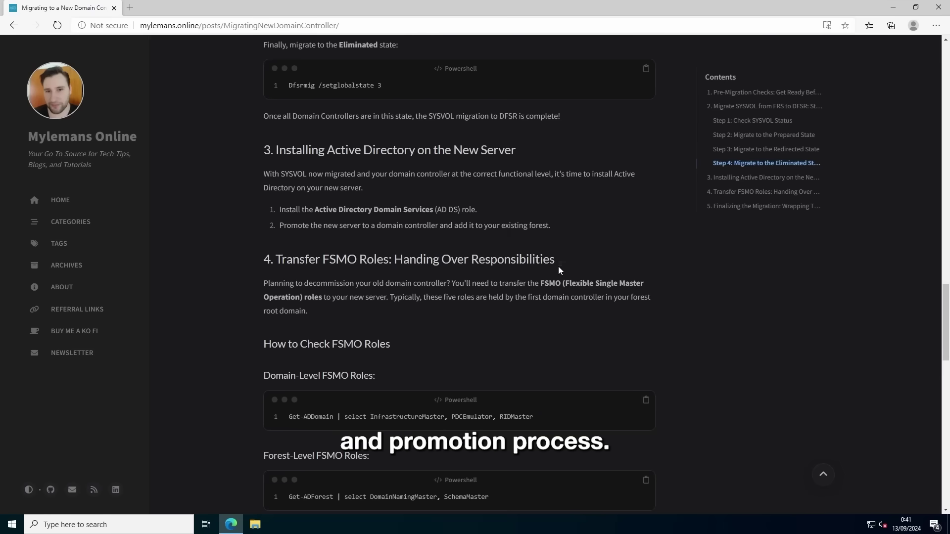
key("super")
- Start the Add Roles and Features wizard in Server Manager with DC2 as the destination server
left_click(199, 253)
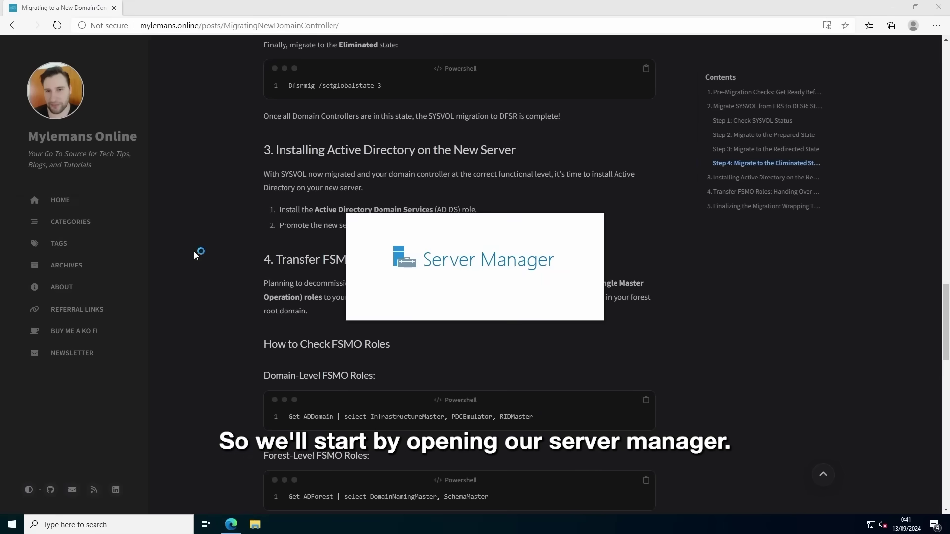
left_click(848, 27)
left_click(847, 39)
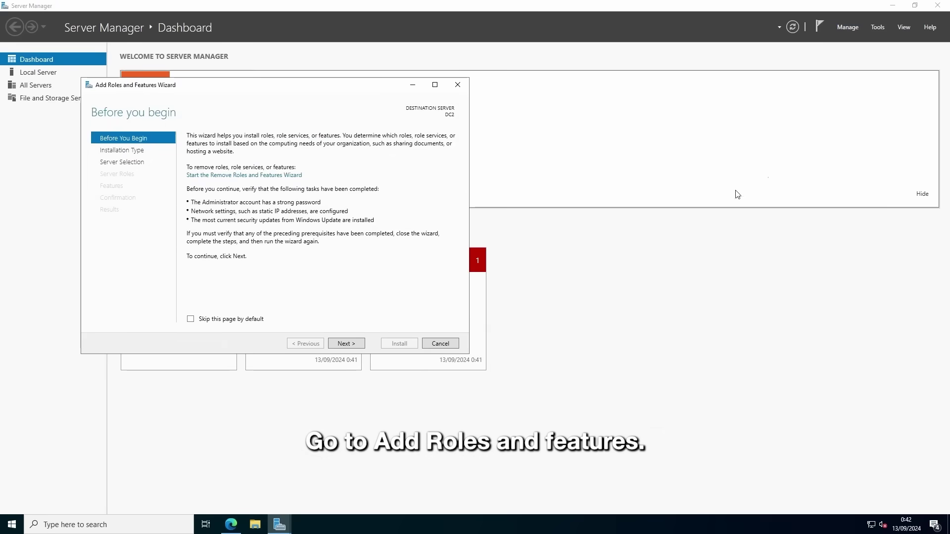
left_click(347, 342)
left_click(348, 341)
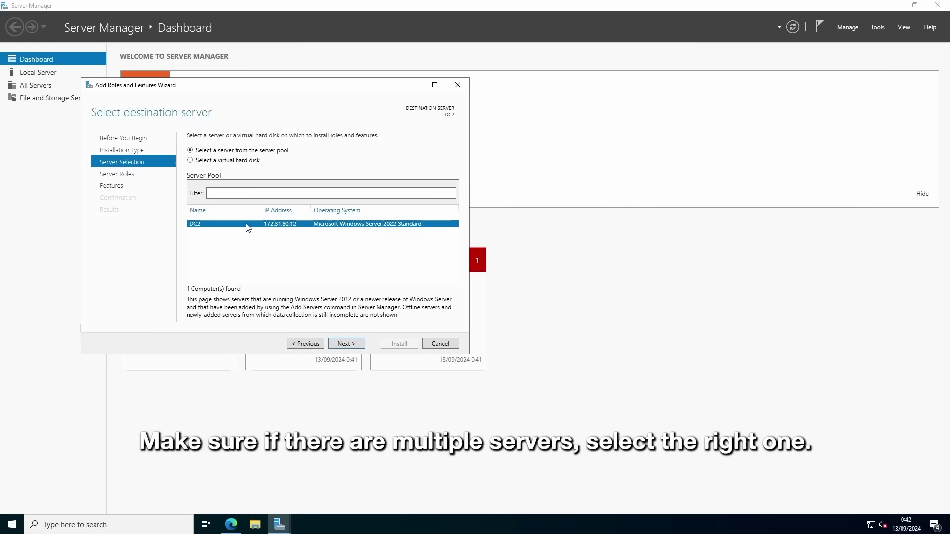
left_click(353, 343)
- Install the Active Directory Domain Services role with its management tools and launch 'Promote this server'
left_click(203, 172)
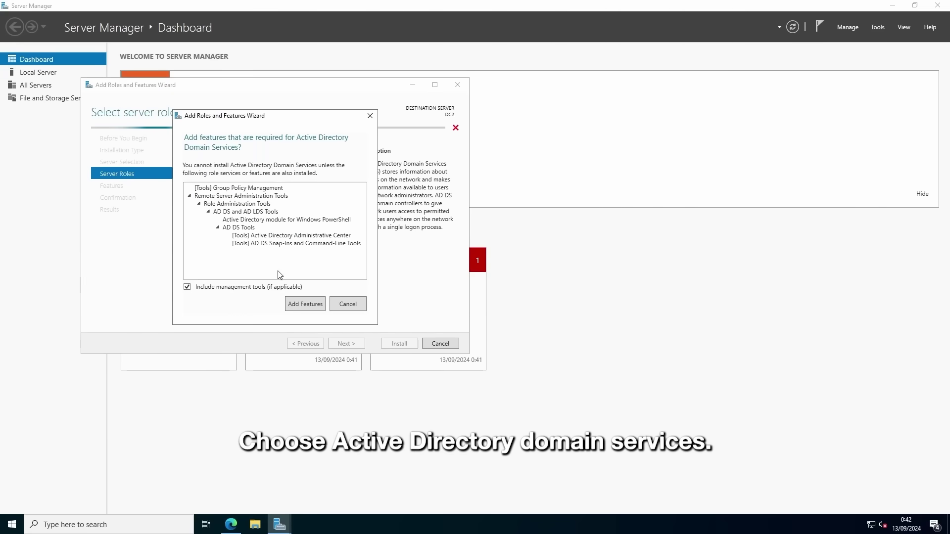
left_click(303, 303)
left_click(346, 343)
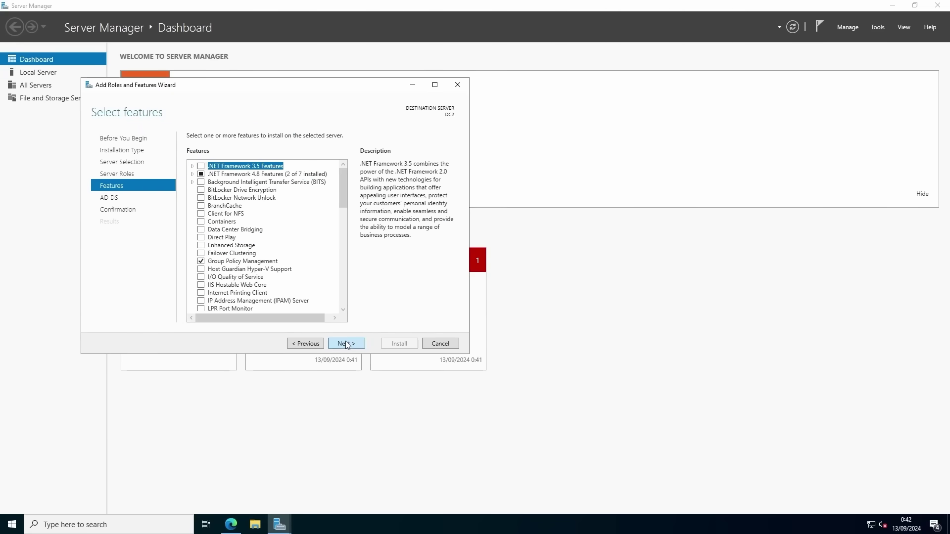
left_click(345, 343)
left_click(346, 343)
left_click(399, 343)
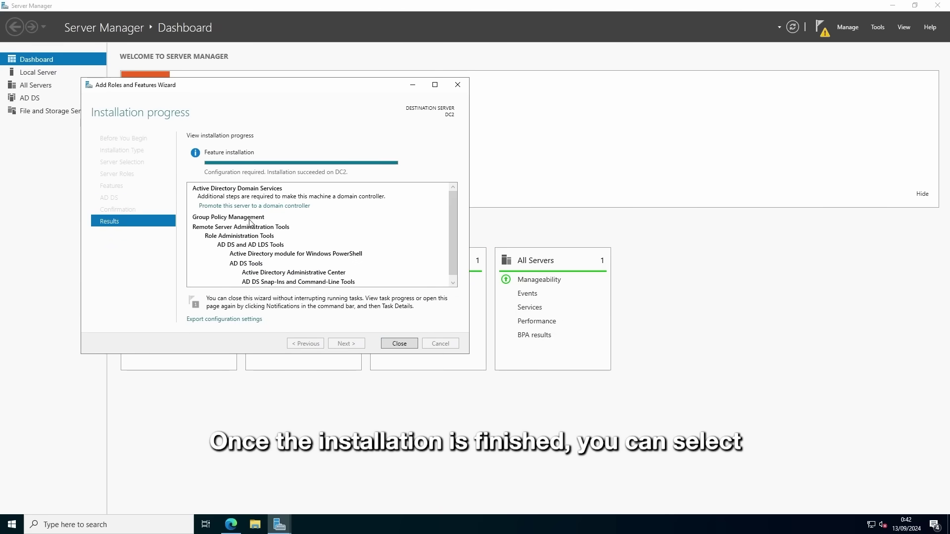
left_click(220, 207)
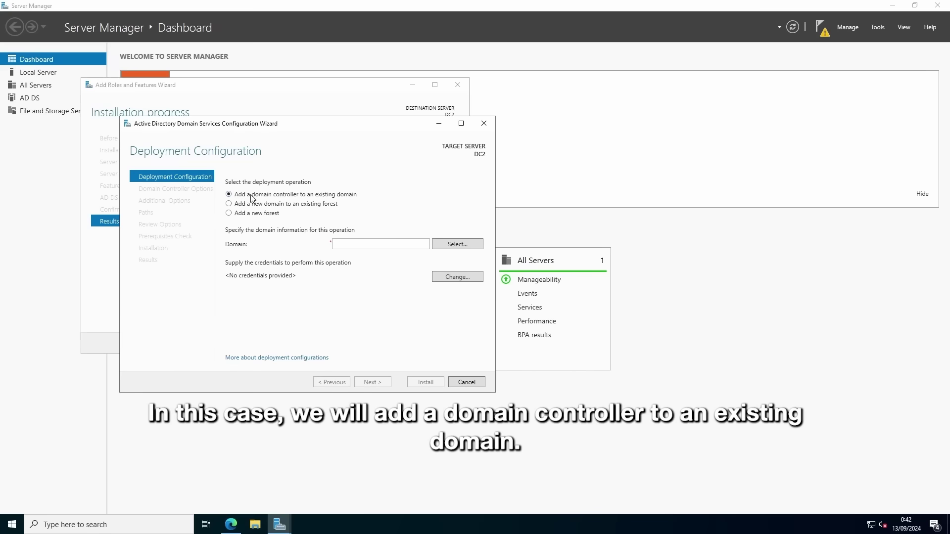
- Add DC2 to the existing domain.local domain using the domain\administrator credentials
left_click(357, 244)
type("domain.local")
left_click(447, 276)
type("domain\\administrator")
key("Tab")
type("**********")
key("Return")
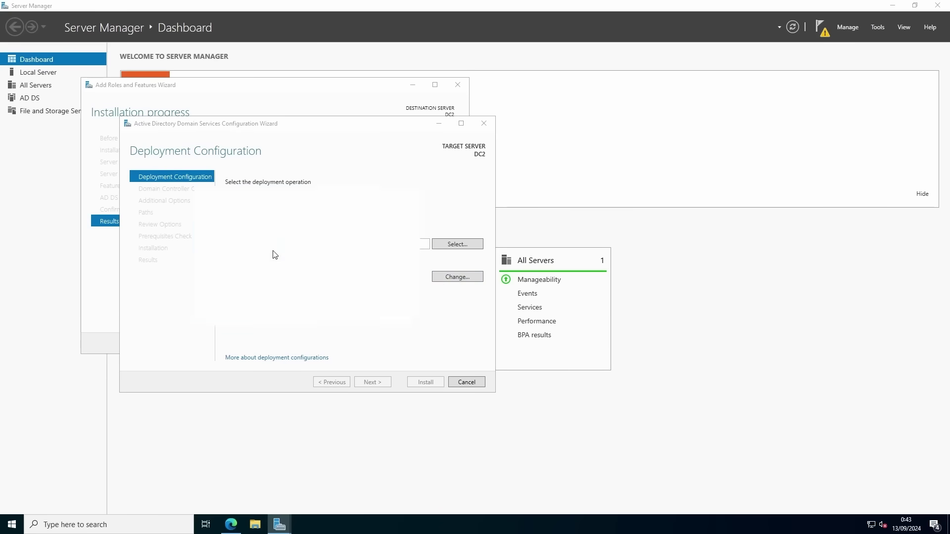
left_click(381, 384)
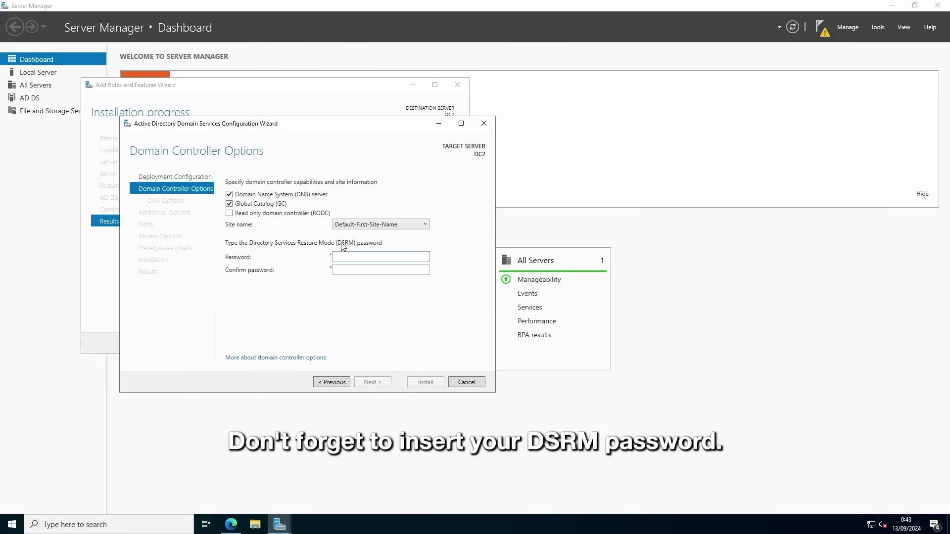
- Enter and confirm the DSRM password, keeping default DNS, options and paths up to the prerequisites check
type("••••••••••")
key("Tab")
type("••••••••••")
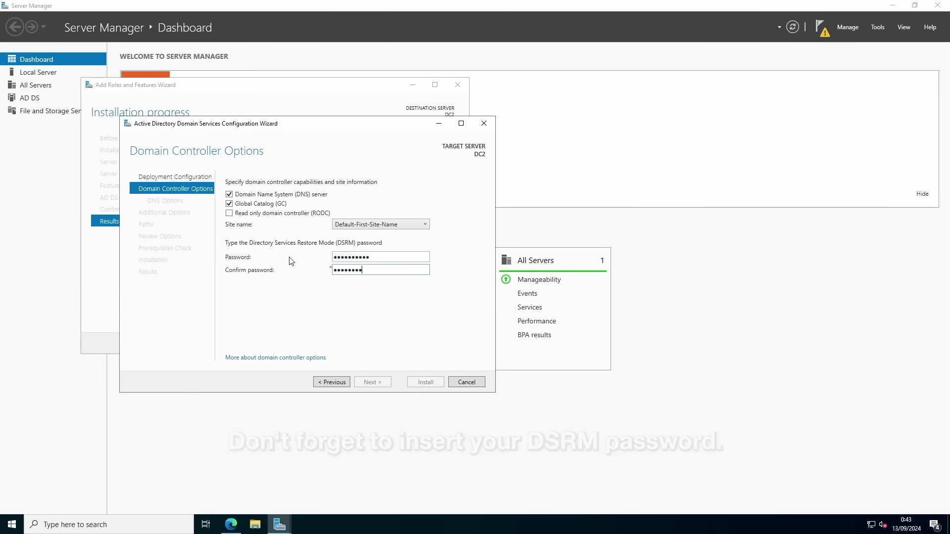
left_click(381, 384)
left_click(370, 382)
left_click(380, 384)
left_click(384, 384)
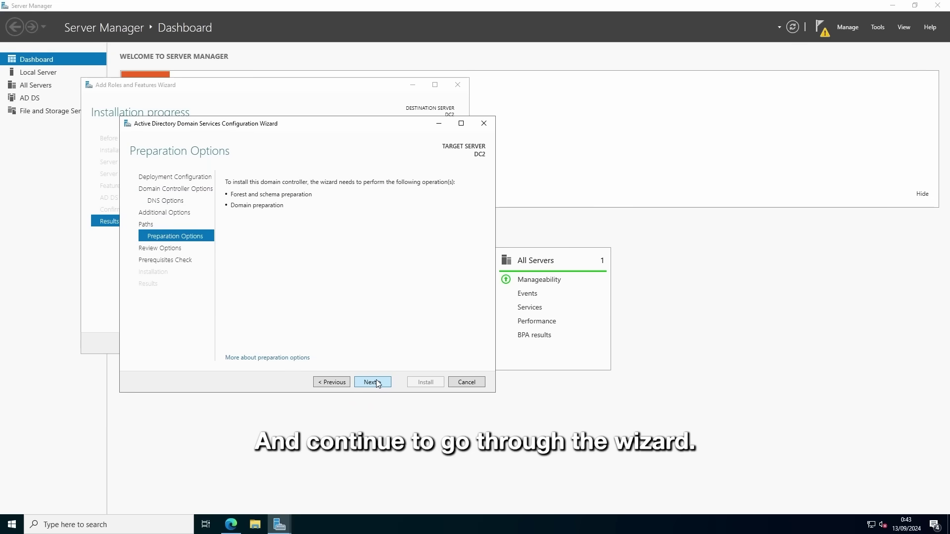
left_click(376, 382)
left_click(376, 380)
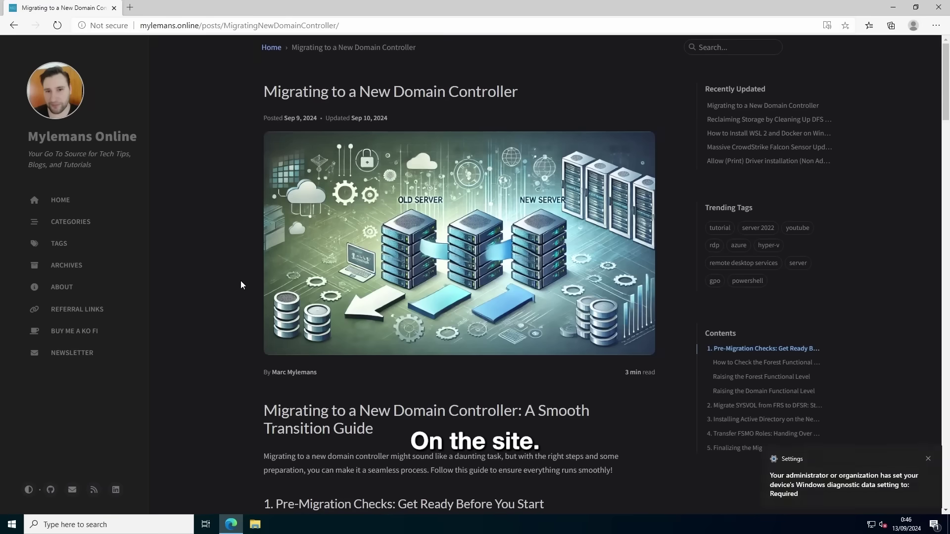
- Scroll the migration article down to section 4, Transfer FSMO Roles
scroll(240, 281, "down", 5)
scroll(242, 281, "down", 12)
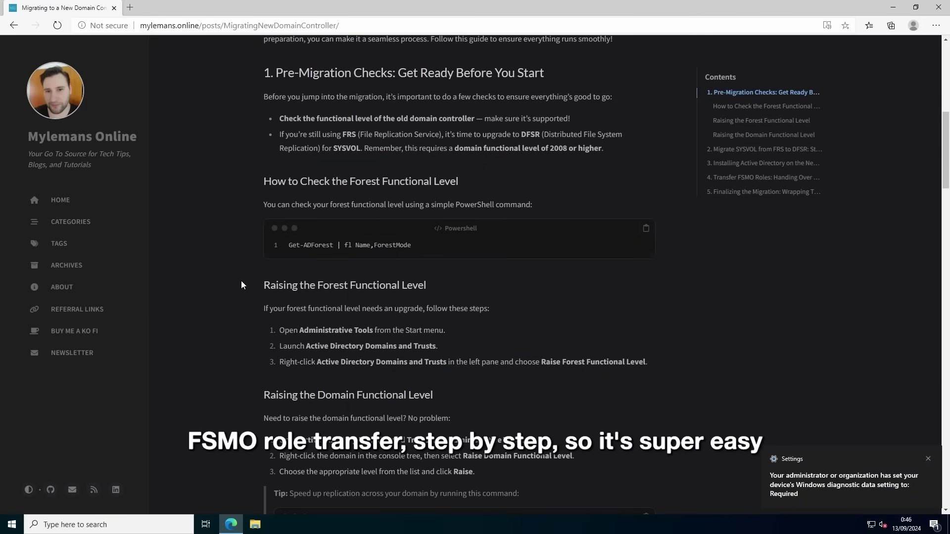
scroll(242, 282, "down", 13)
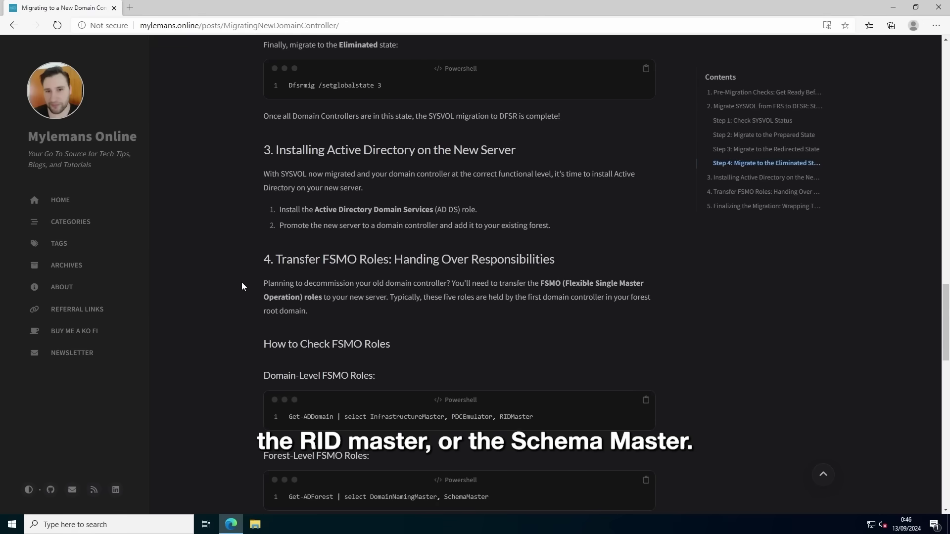
scroll(274, 270, "down", 4)
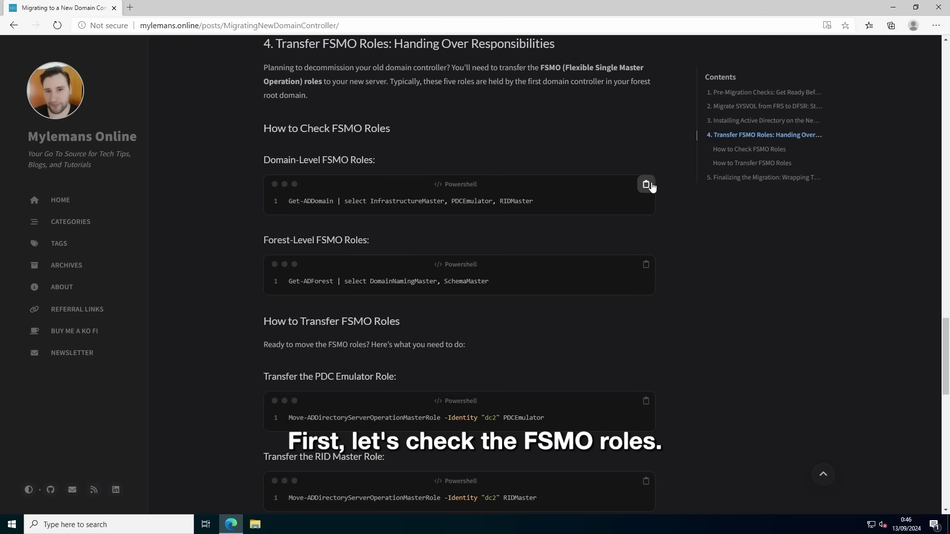
- Run the copied Get-ADDomain role-holder command in an administrator PowerShell console
left_click(646, 184)
key("super+x")
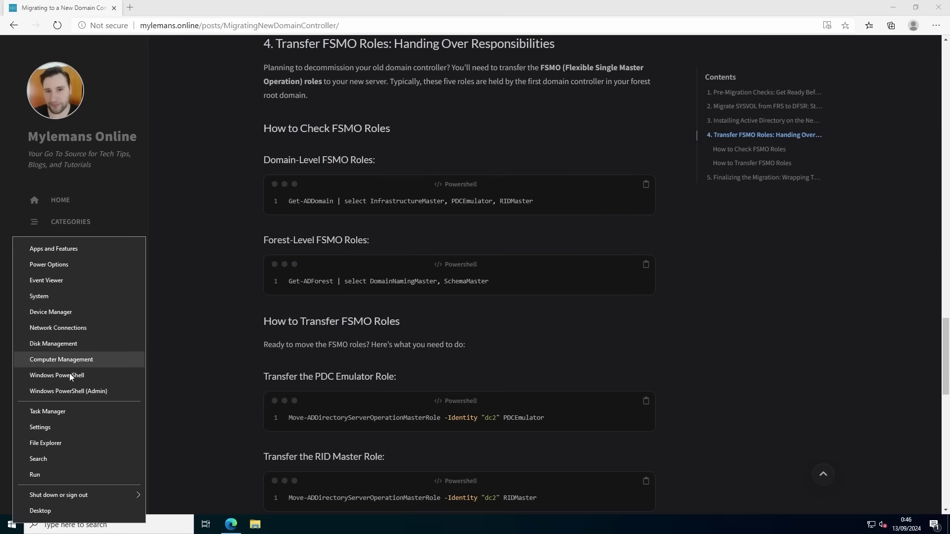
left_click(59, 390)
right_click(292, 146)
key("Return")
left_click_drag(520, 110, 686, 127)
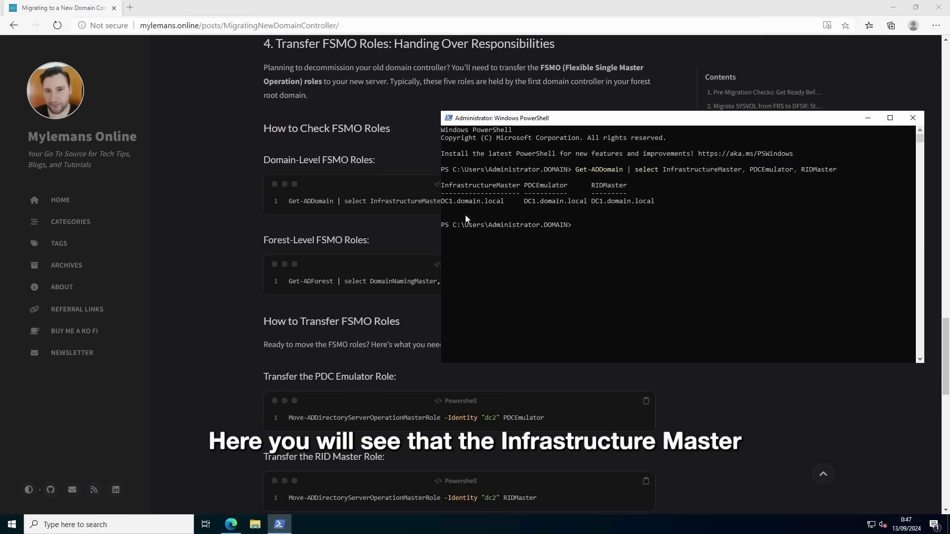
left_click_drag(445, 201, 651, 204)
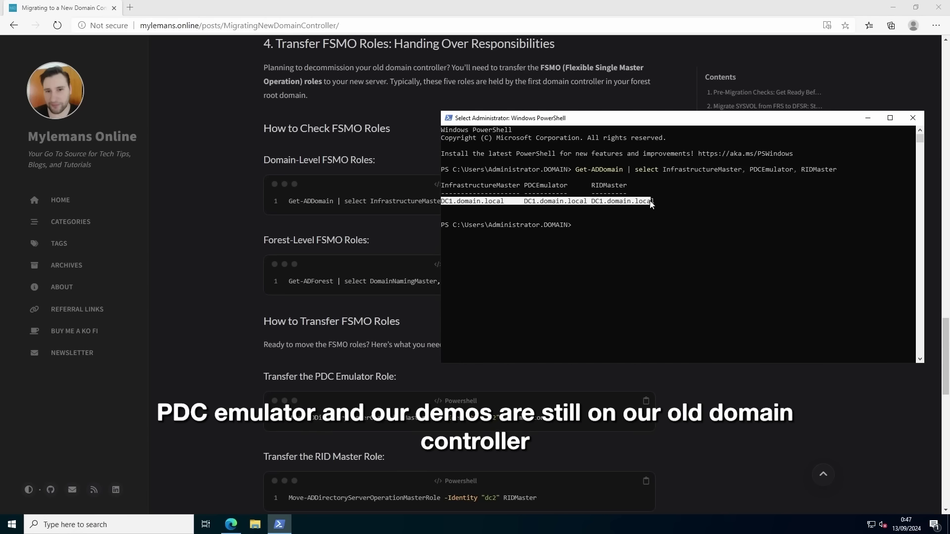
left_click(442, 202)
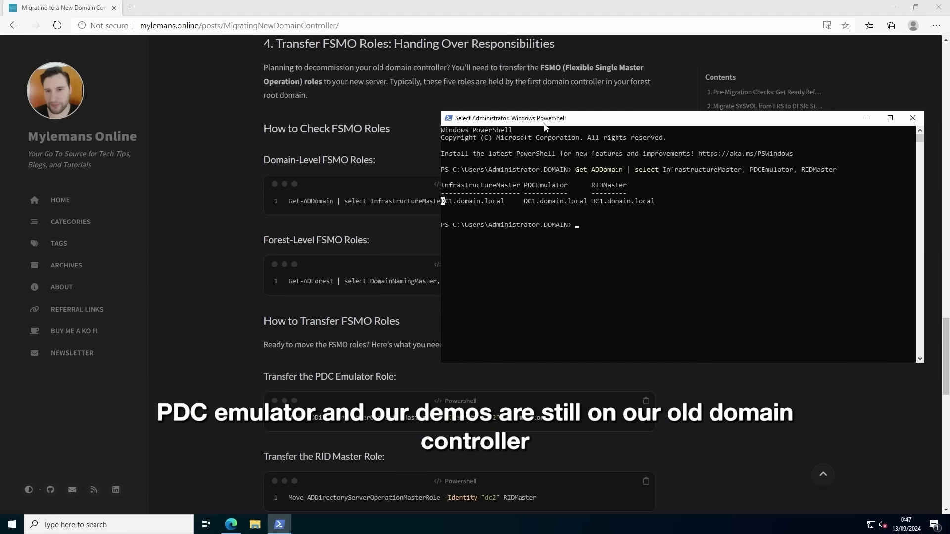
- Run Get-ADForest | select DomainNamingMaster, SchemaMaster to check the forest-level role holders
left_click(867, 118)
left_click(646, 264)
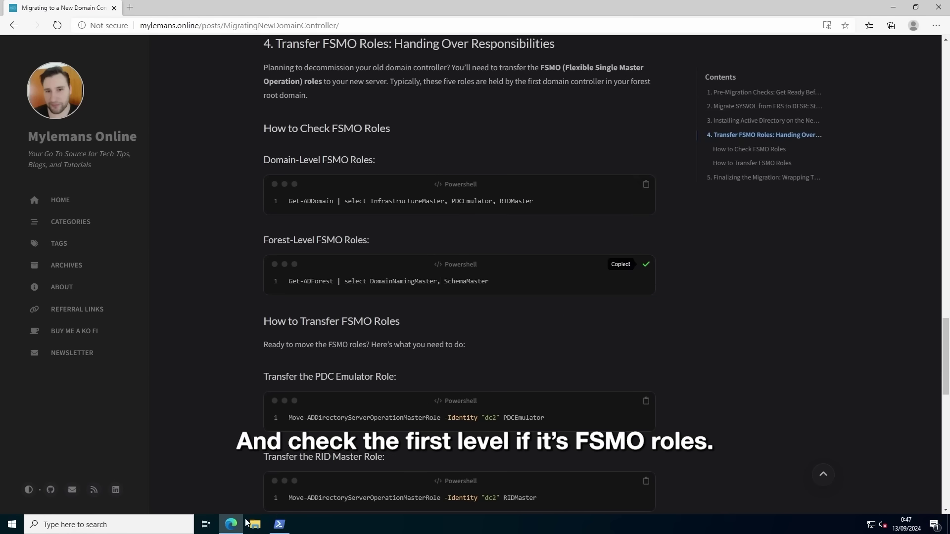
left_click(279, 524)
key("ctrl+v")
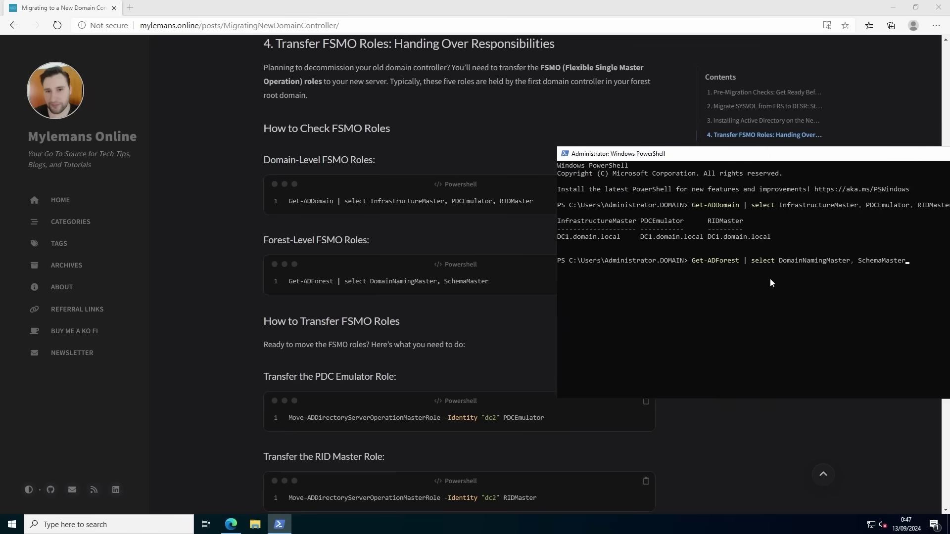
key("Return")
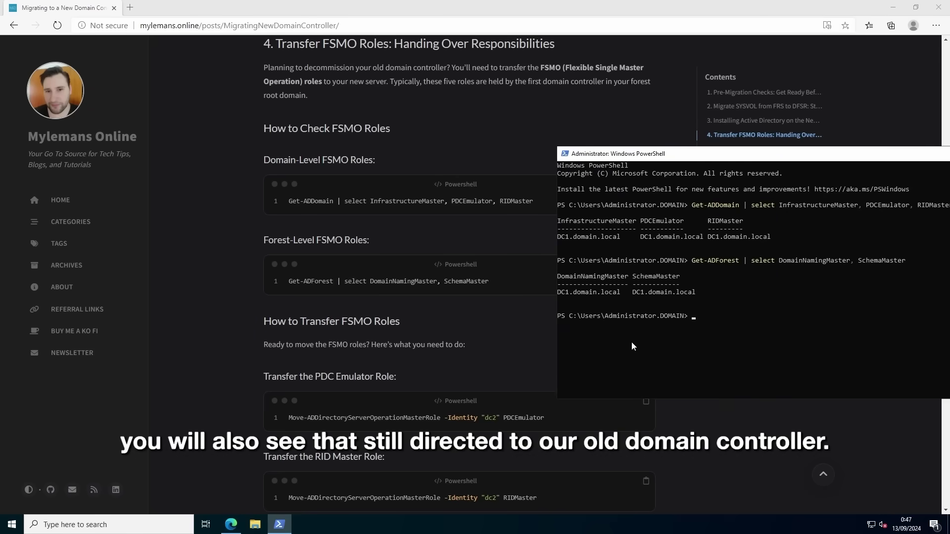
- Move the PDC Emulator role to dc2 with Move-ADDirectoryServerOperationMasterRole, confirming with y
left_click(455, 347)
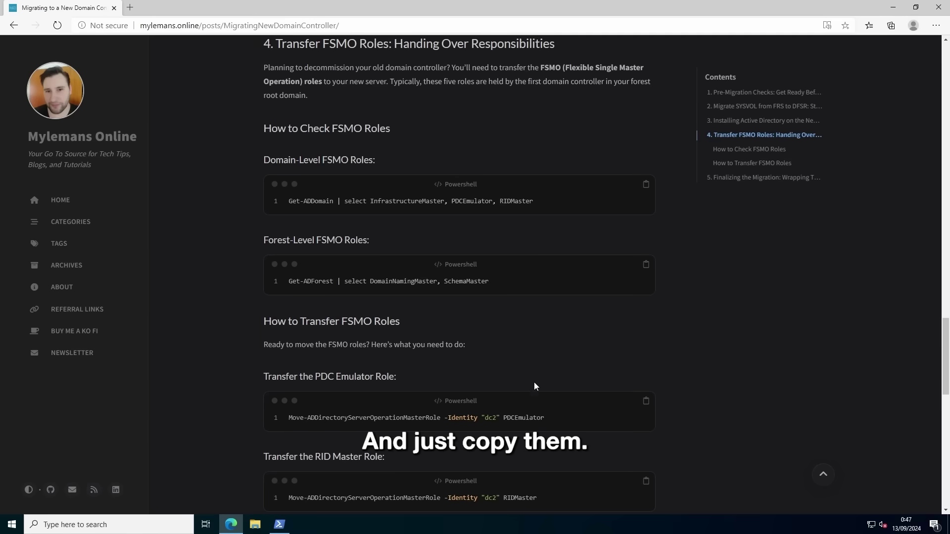
scroll(535, 384, "down", 3)
left_click(645, 256)
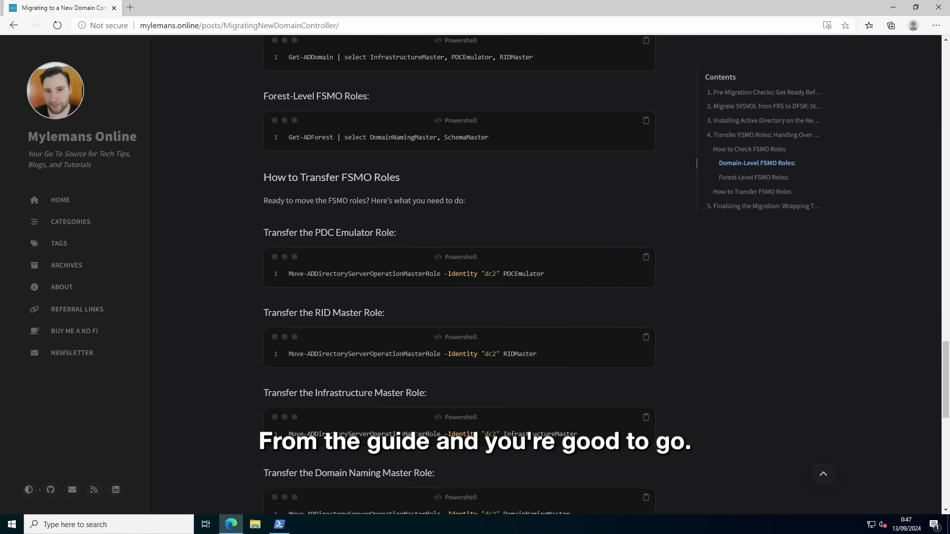
left_click(279, 524)
right_click(770, 318)
key("Return")
type("y")
key("Return")
- Move the RID Master role to dc2, confirming with y
left_click(449, 325)
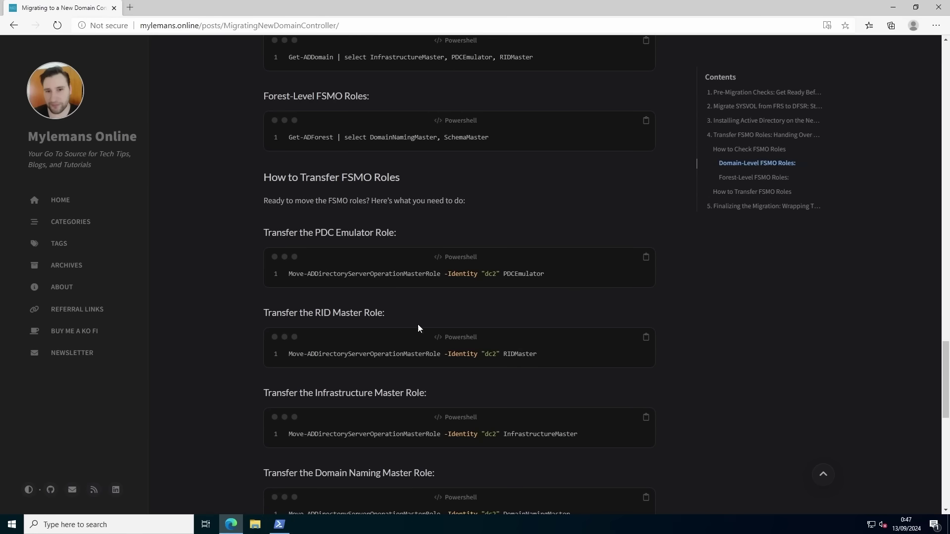
left_click(645, 337)
key("alt+Tab")
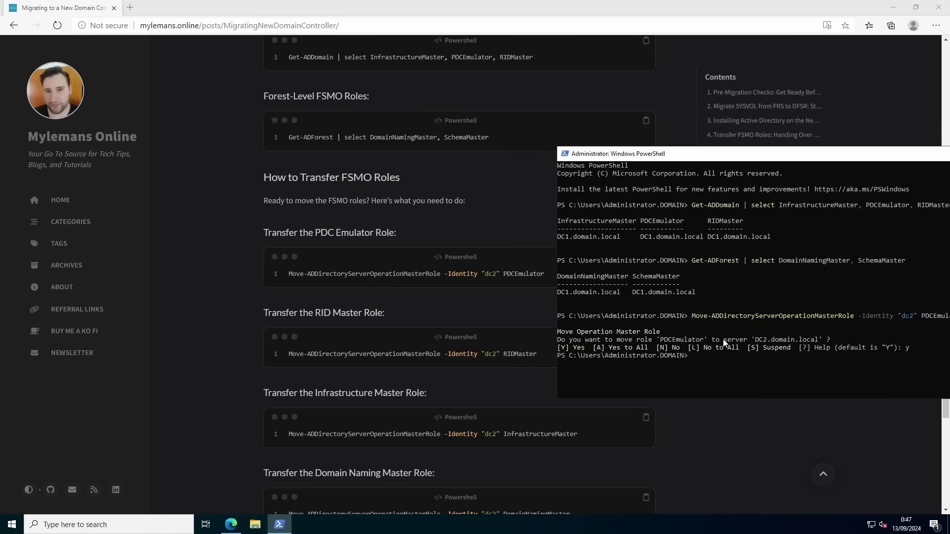
right_click(730, 355)
key("Return")
type("y")
key("Return")
- Move the Infrastructure Master role to dc2, confirming with y
left_click(663, 447)
left_click(645, 418)
key("alt+Tab")
right_click(743, 390)
key("Return")
type("y")
key("Return")
- Move the Domain Naming Master role to dc2, confirming with y
left_click(720, 432)
scroll(720, 432, "down", 3)
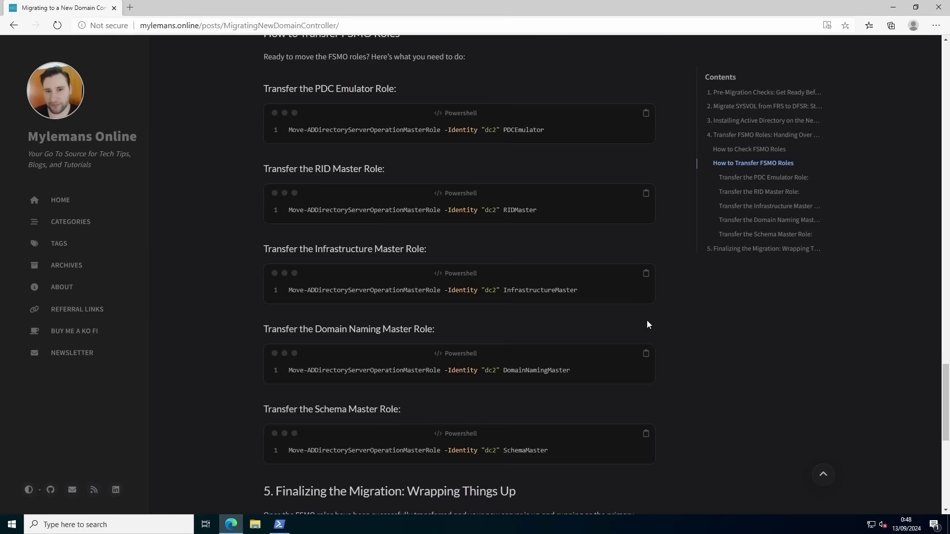
left_click(646, 354)
key("alt+Tab")
right_click(717, 357)
key("Return")
type("y")
key("Return")
- Move the Schema Master role to dc2, confirming with y
left_click(698, 456)
left_click(641, 438)
key("alt+Tab")
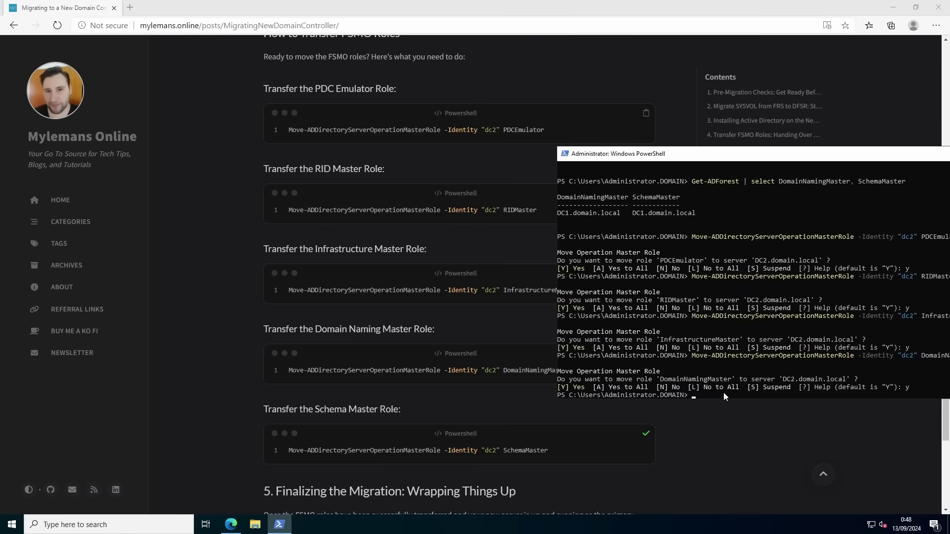
right_click(724, 391)
key("Return")
type("y")
key("Return")
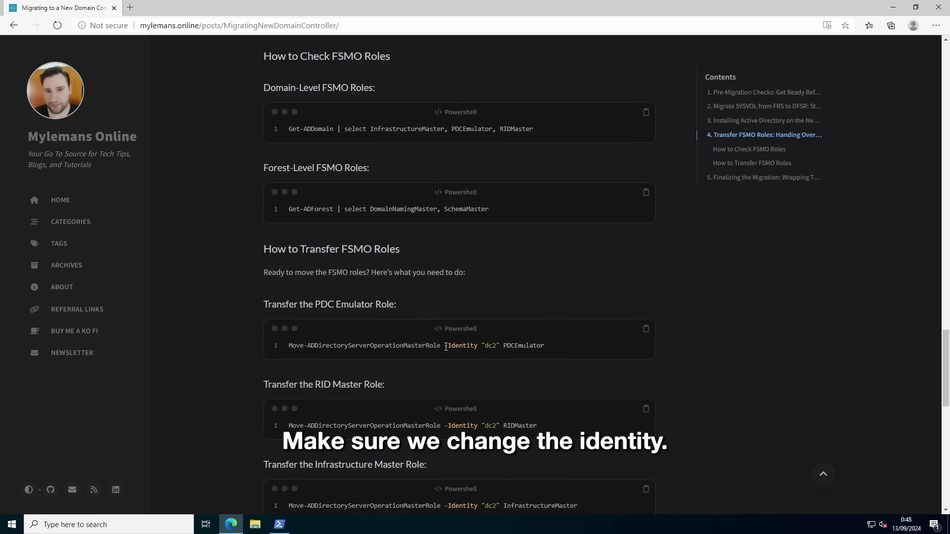
- Rerun the Get-ADDomain role check and verify the domain roles show DC2.domain.local
left_click_drag(445, 347, 497, 348)
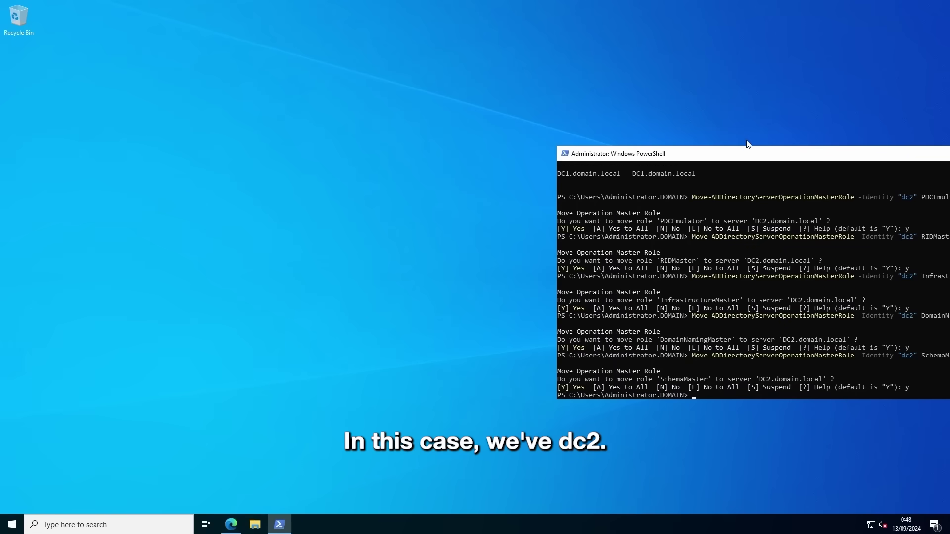
left_click_drag(484, 347, 496, 347)
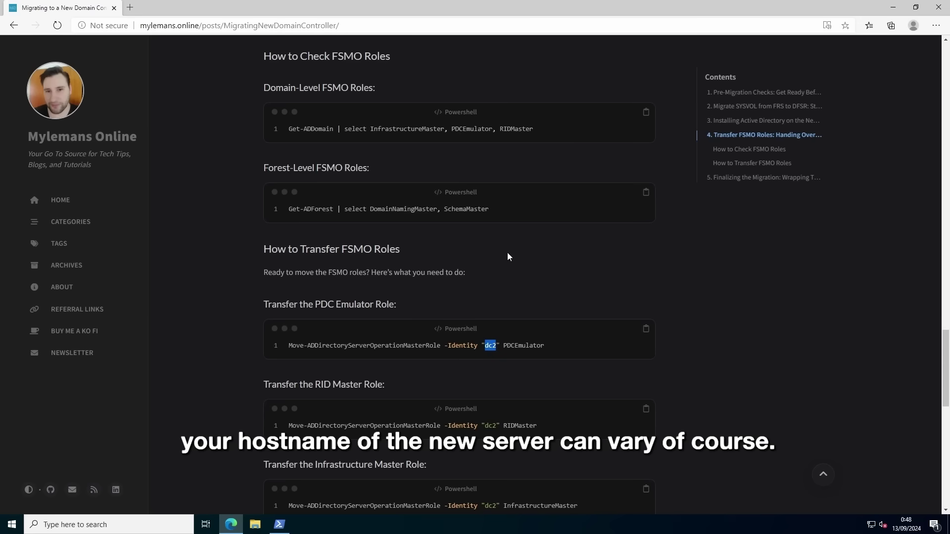
left_click(646, 113)
key("alt+Tab")
right_click(752, 366)
key("Return")
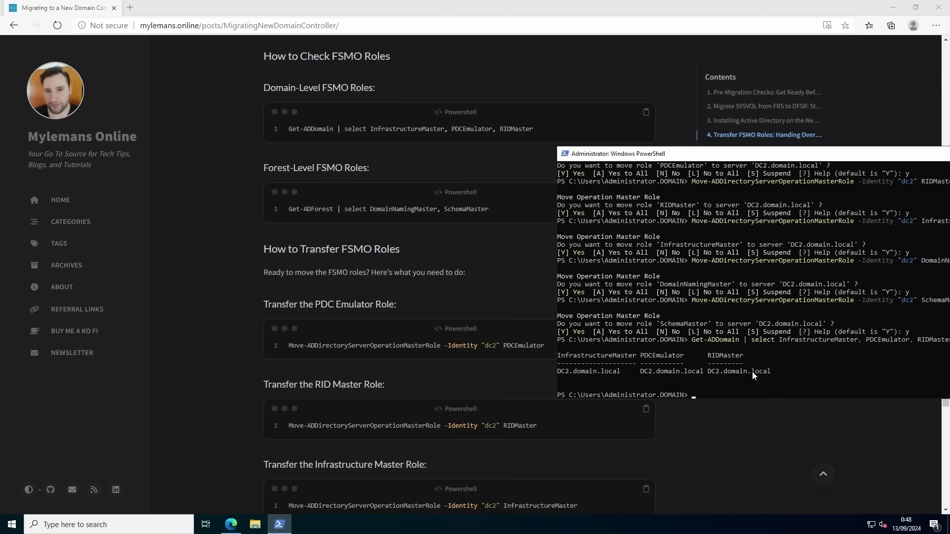
left_click_drag(561, 373, 746, 377)
right_click(768, 378)
key("alt+Tab")
- Rerun the Get-ADForest role check, showing DC2.domain.local as forest role holder
left_click(646, 192)
key("alt+Tab")
right_click(732, 378)
key("Return")
key("alt+Tab")
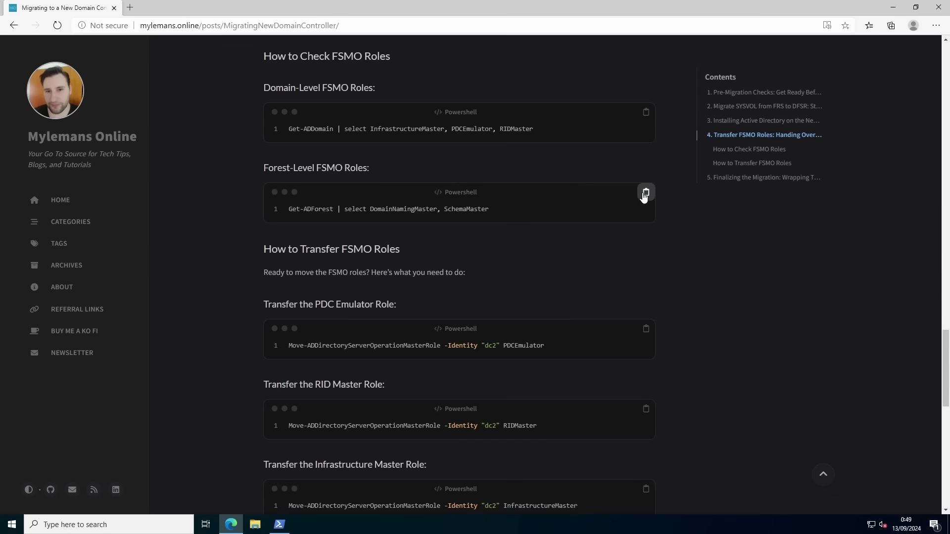
left_click(646, 192)
key("alt+Tab")
right_click(758, 380)
key("Return")
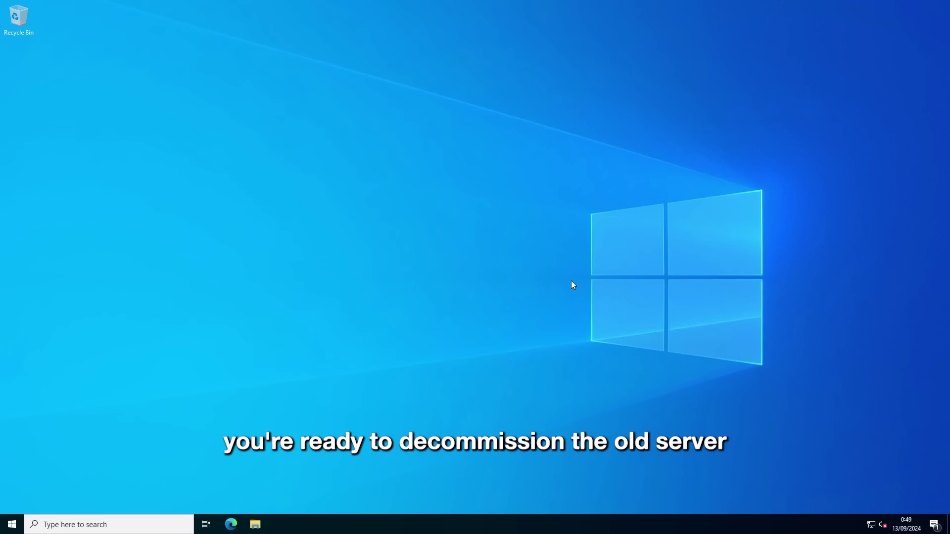
- Bring up the system-tray network icon's shortcut menu
right_click(871, 524)
- Open the Ethernet adapter's IPv4 properties via Network and Sharing Center
left_click(851, 509)
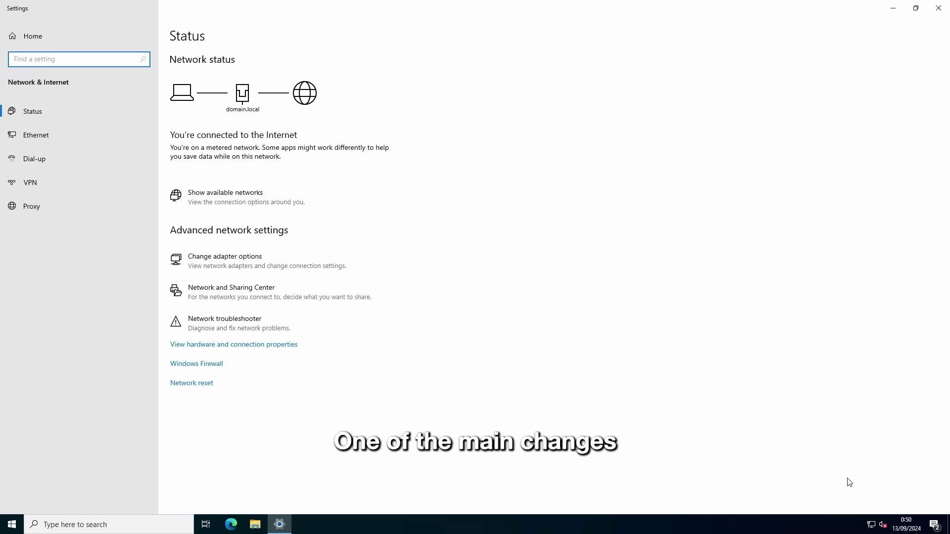
left_click(246, 292)
left_click(524, 190)
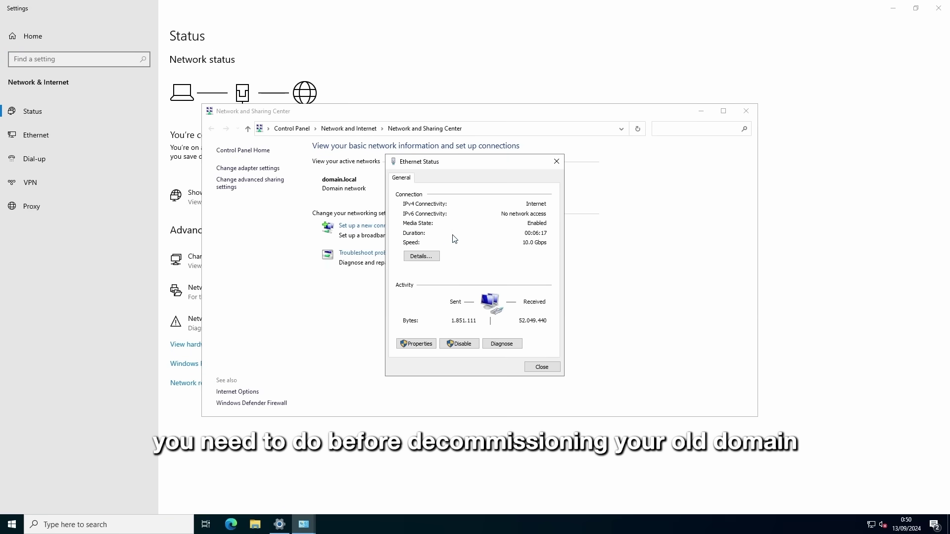
left_click(415, 343)
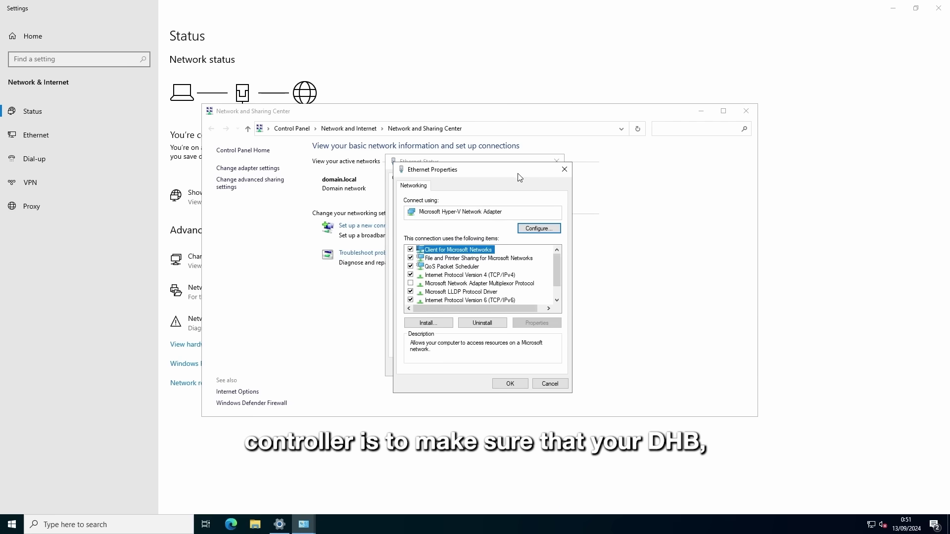
left_click_drag(518, 177, 569, 165)
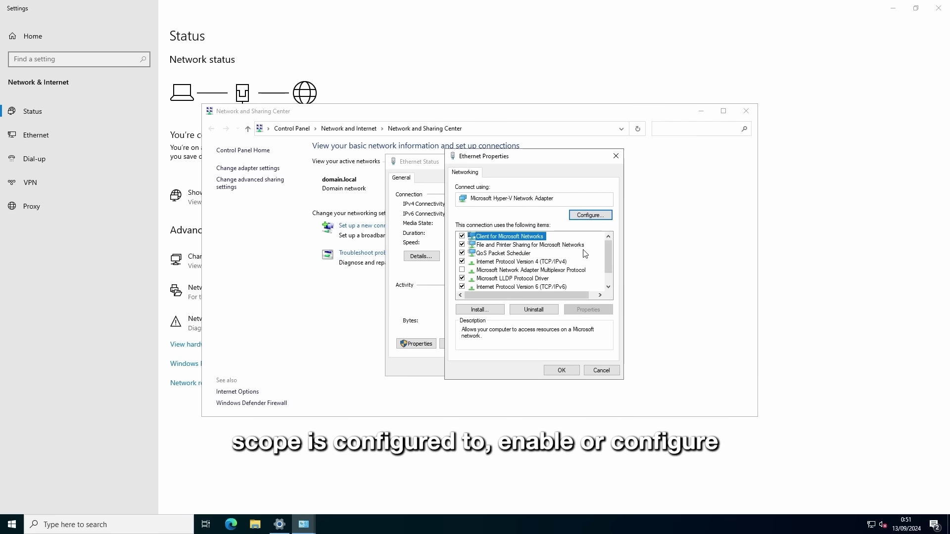
double_click(530, 262)
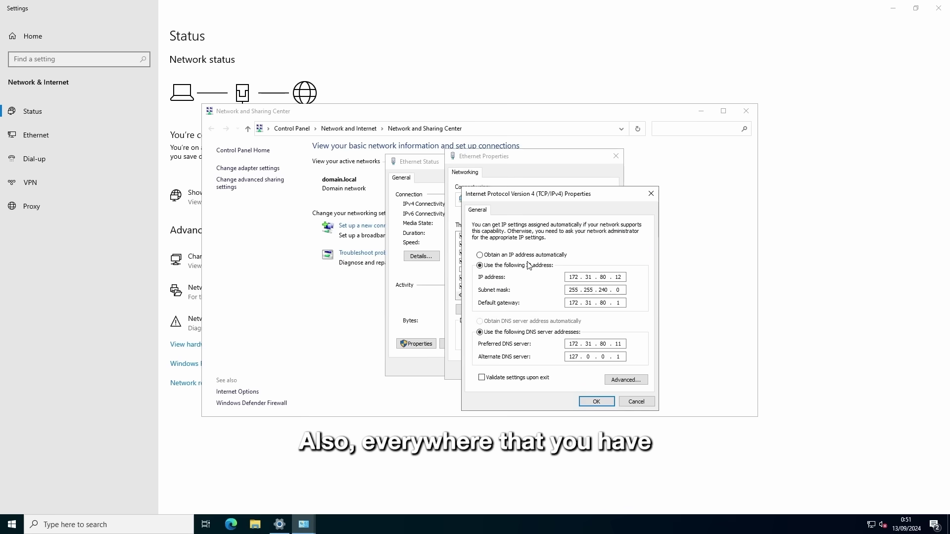
- Erase the old preferred DNS server address and start typing 172.31 for DC2
double_click(618, 343)
key("BackSpace")
key("BackSpace")
key("BackSpace")
key("BackSpace")
key("BackSpace")
key("BackSpace")
key("BackSpace")
key("BackSpace")
key("BackSpace")
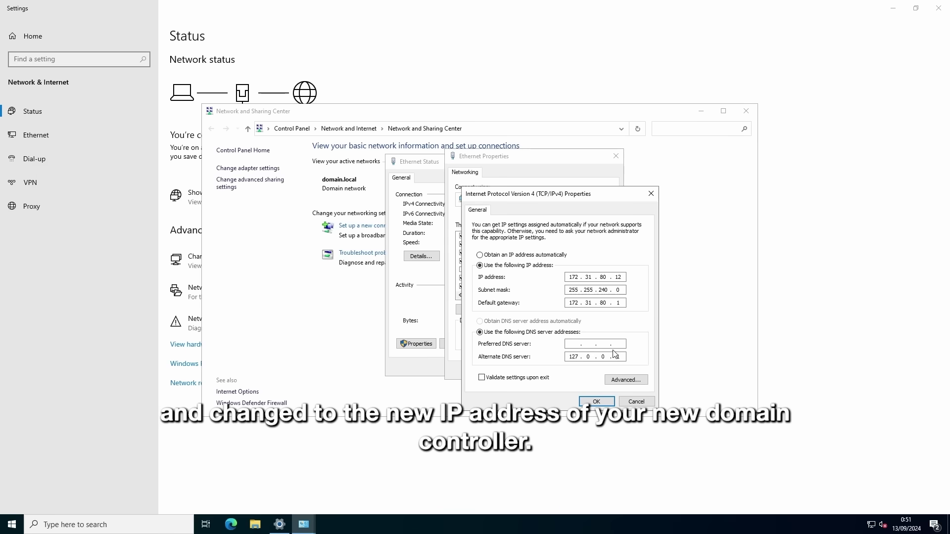
type("172 . 31")
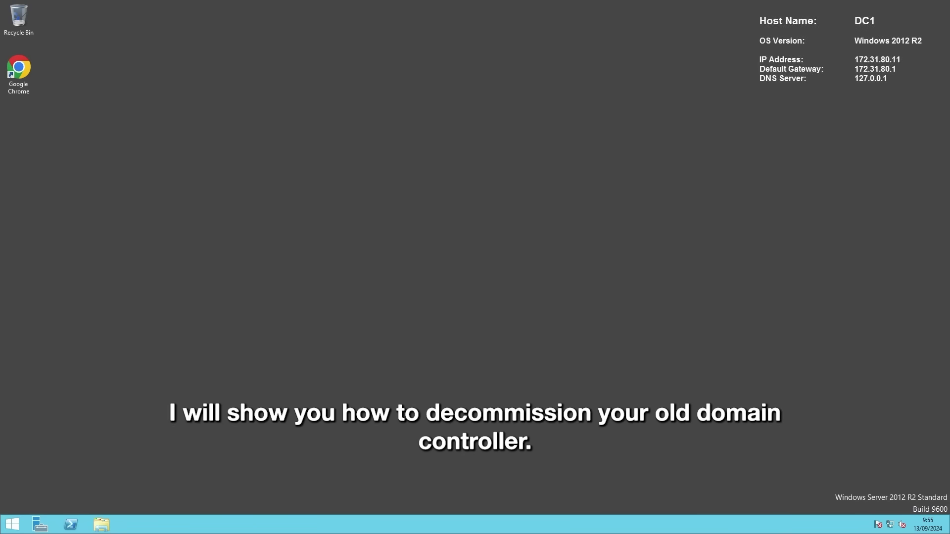
- In Remove Roles and Features, untick Active Directory Domain Services and accept removing its management tools
left_click(39, 524)
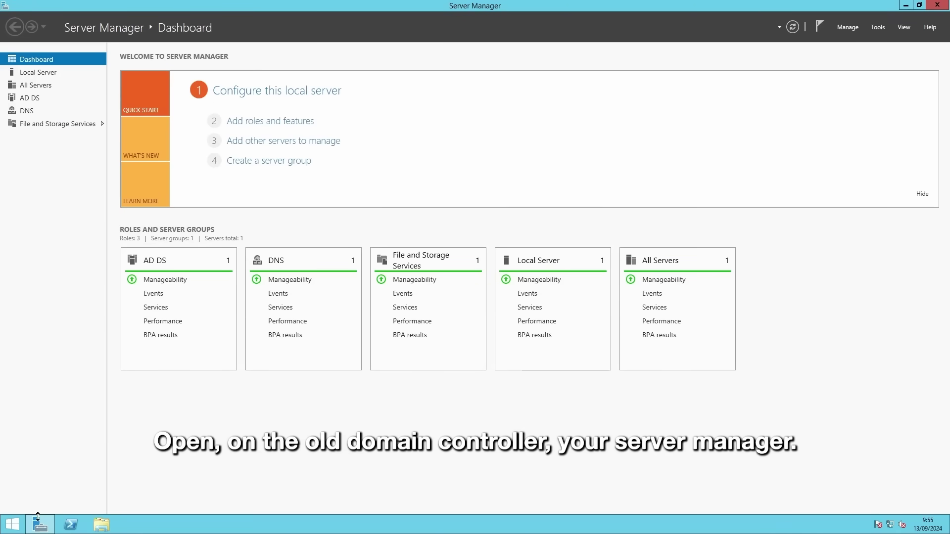
mouse_move(39, 523)
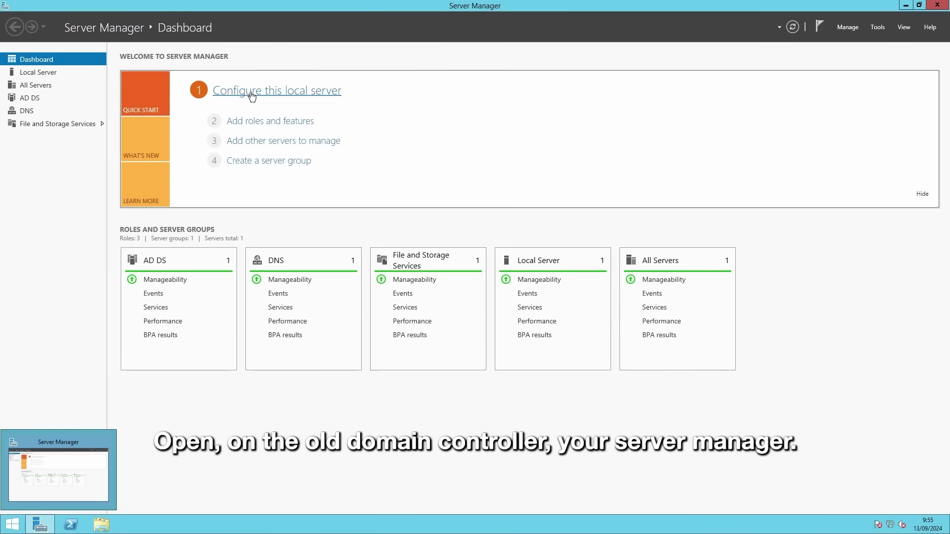
left_click(848, 27)
left_click(857, 55)
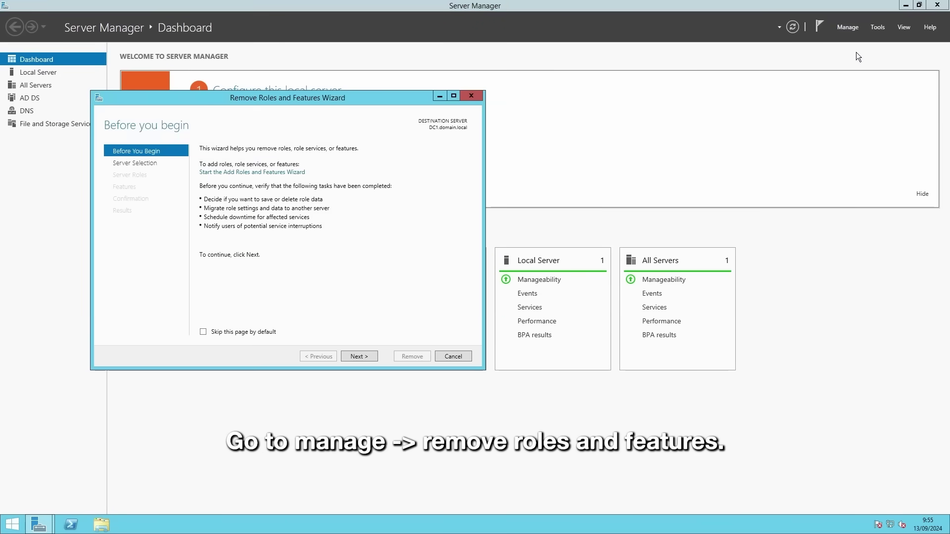
left_click(358, 356)
left_click(358, 355)
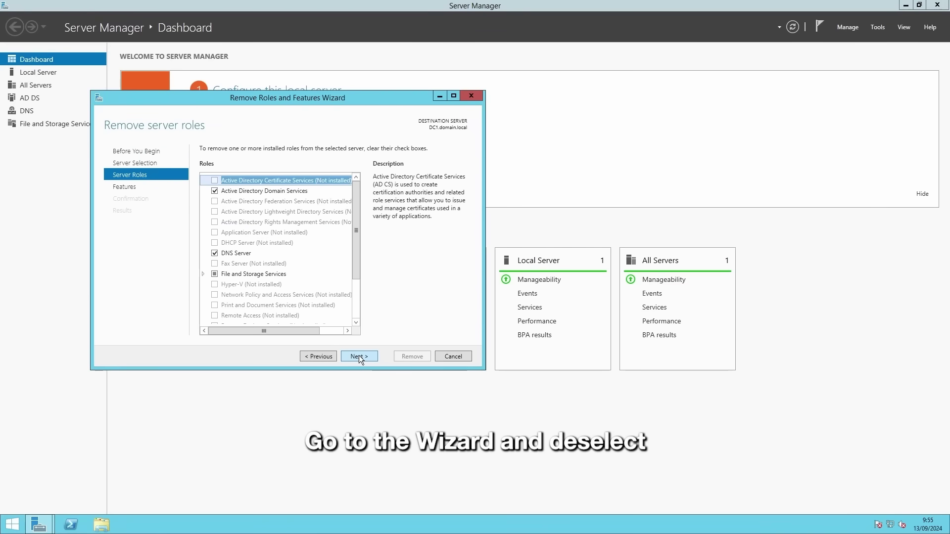
left_click(215, 191)
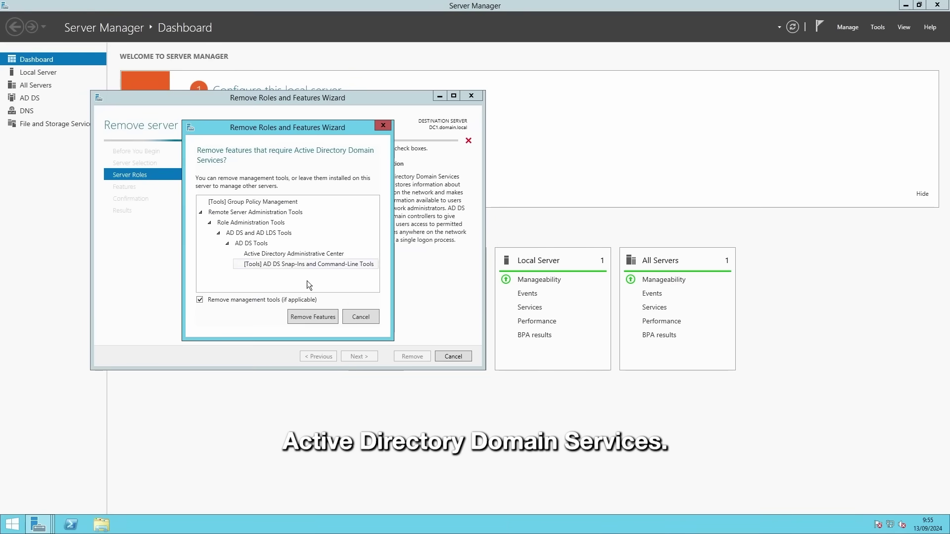
left_click(309, 316)
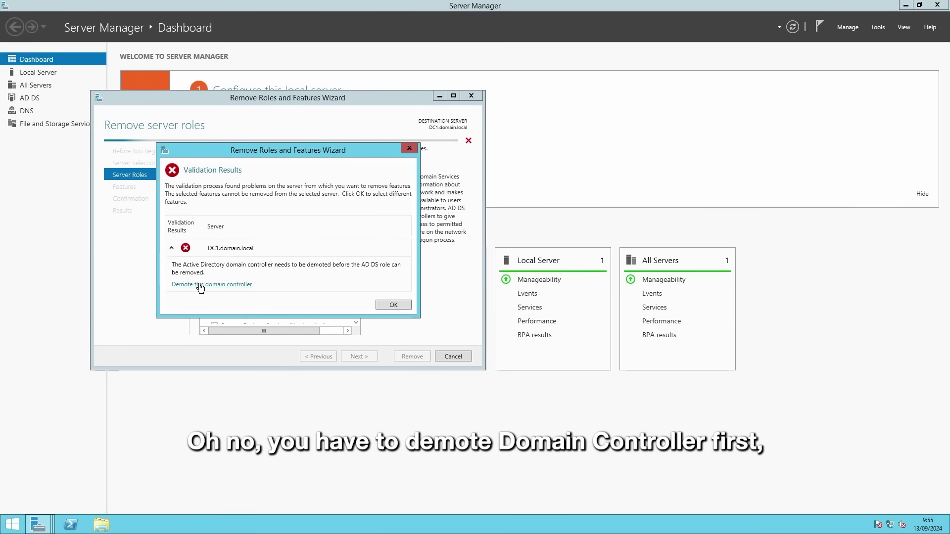
- Demote DC1, agreeing to proceed with removal and setting a new administrator password
left_click(208, 284)
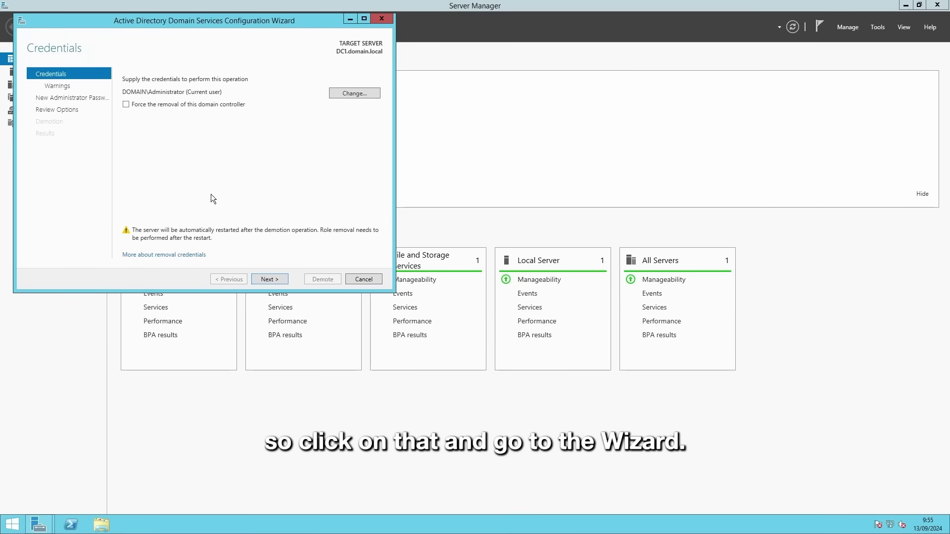
left_click(264, 278)
left_click(147, 141)
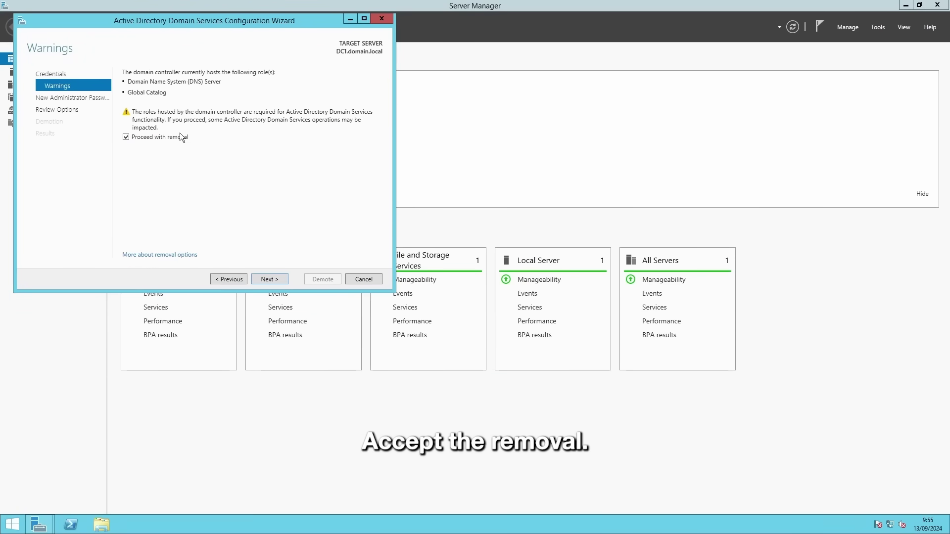
left_click(270, 279)
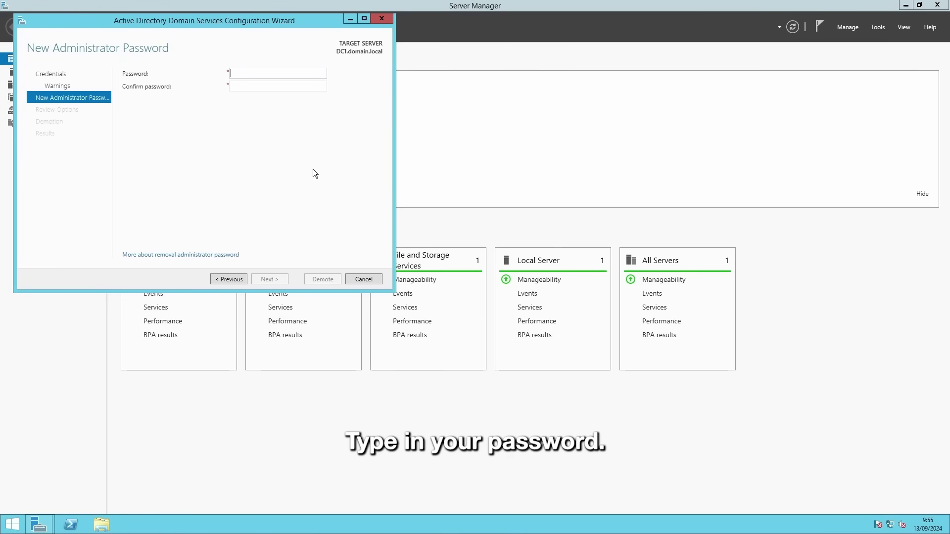
type("********")
key("Tab")
type("********")
left_click(267, 278)
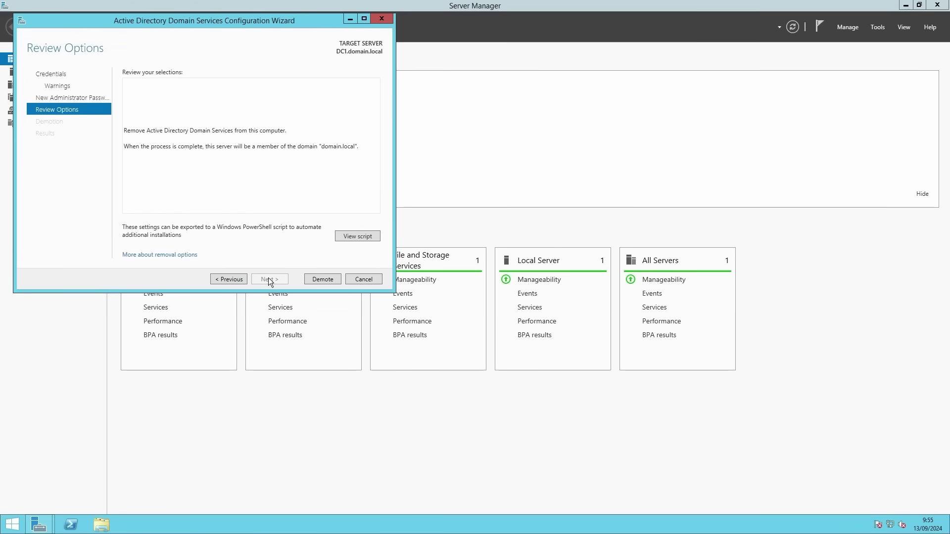
left_click(314, 280)
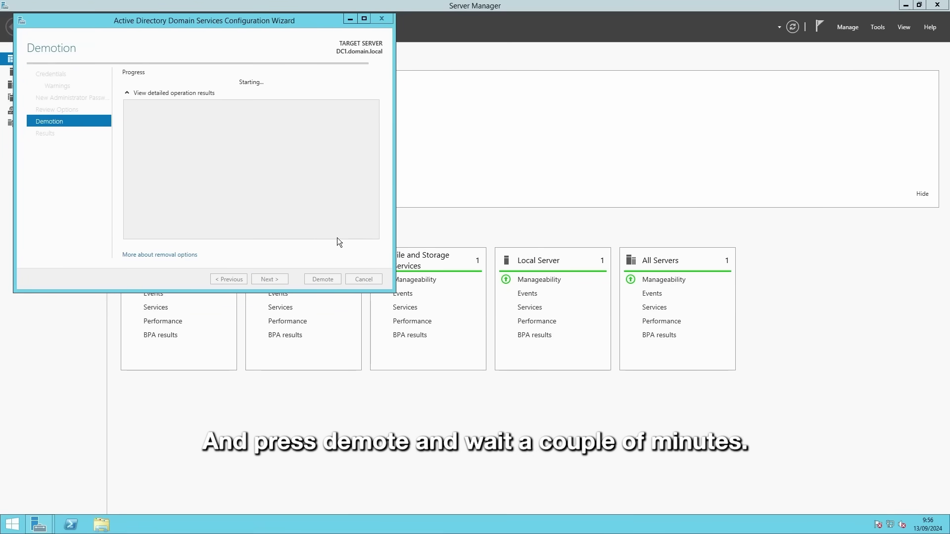